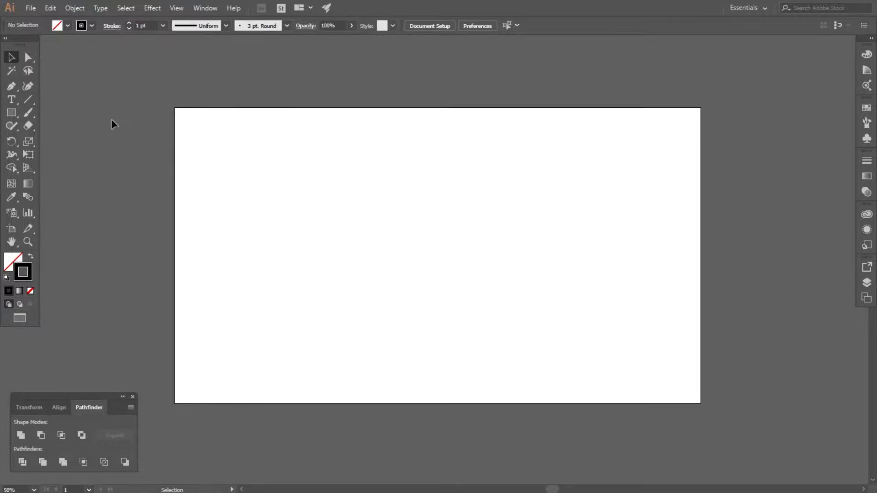
- Create a polar grid 1600 pt wide and 1600 pt high with 8 concentric dividers and 0 radial dividers
left_click_drag(27, 99, 76, 148)
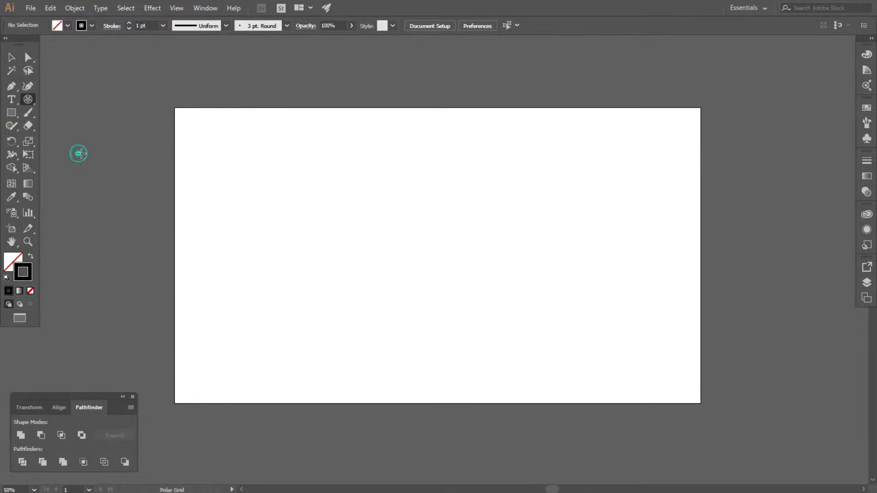
left_click(378, 206)
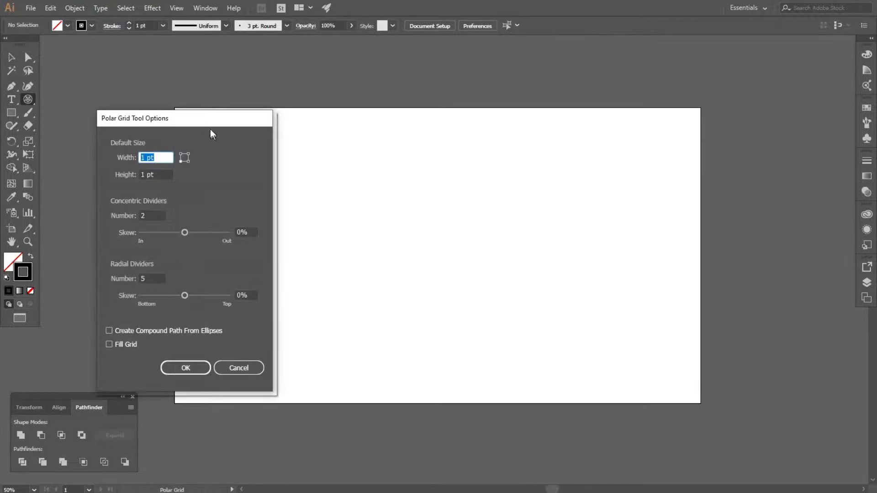
left_click_drag(211, 120, 316, 119)
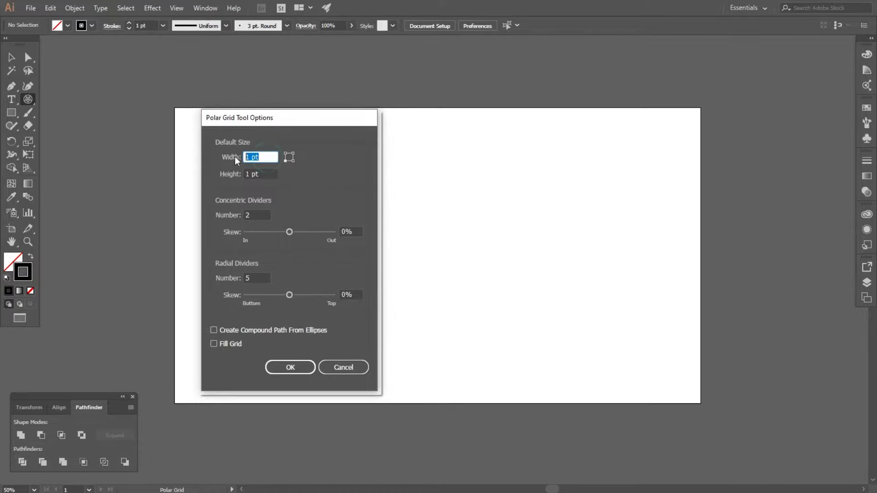
type("1600")
key("Tab")
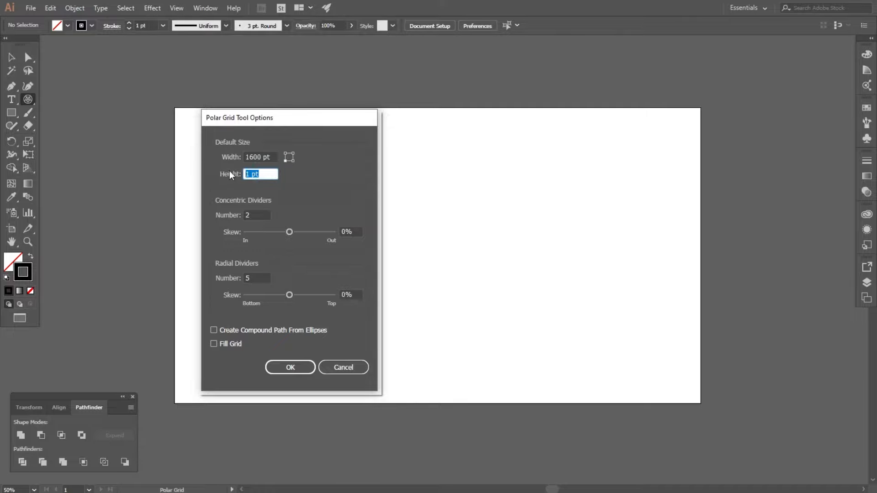
type("1600")
key("Tab")
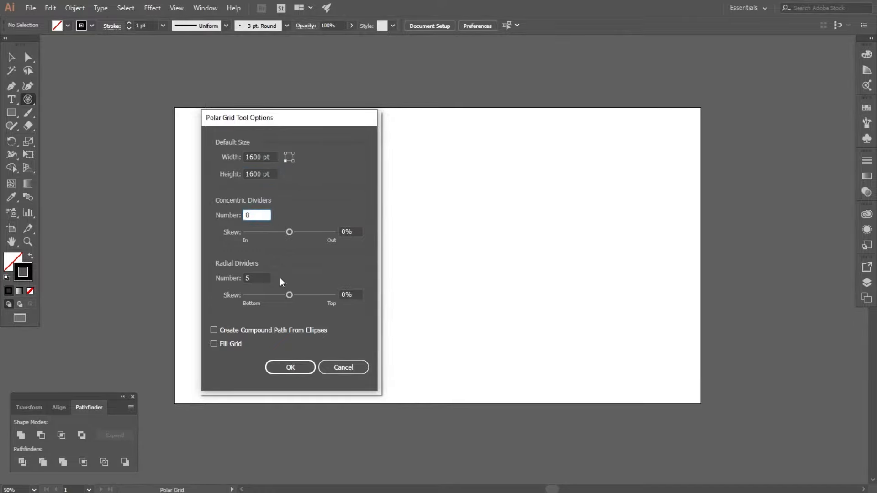
type("8")
left_click(255, 278)
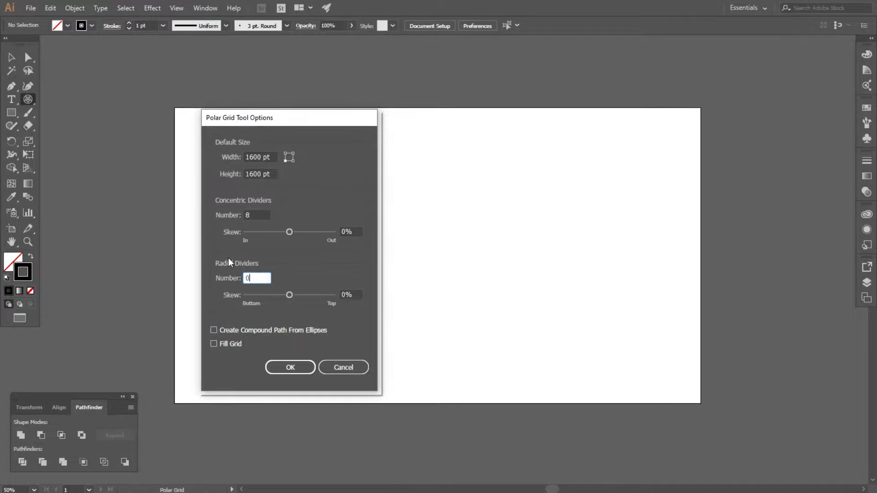
left_click(290, 368)
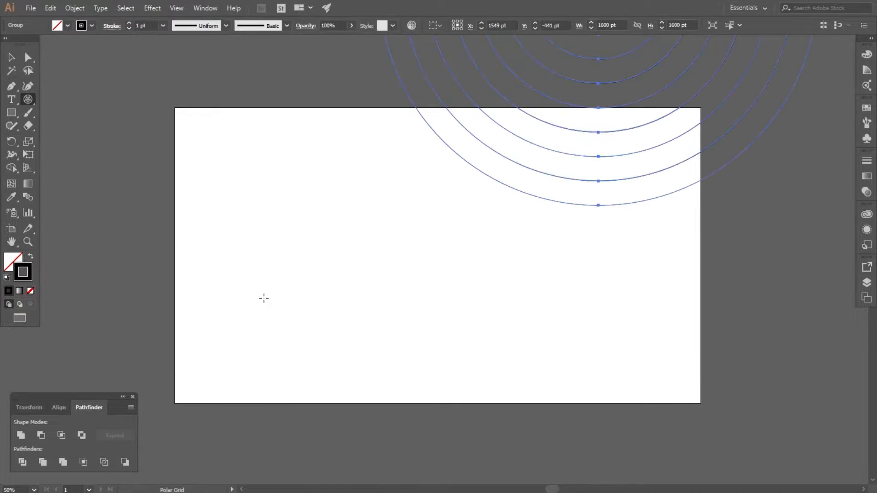
- Scale the concentric circles proportionally to about 750 pt across and place them near the middle of the artboard
left_click(12, 57)
scroll(311, 192, "down", 1)
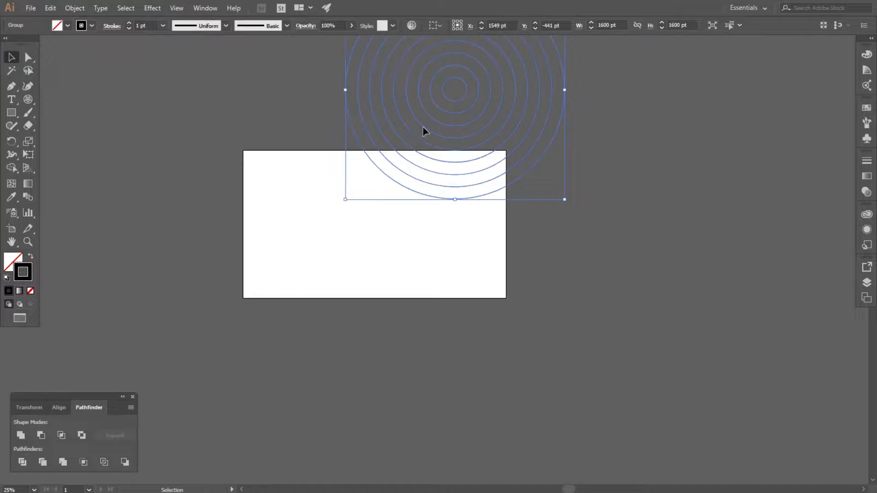
left_click_drag(435, 120, 359, 223)
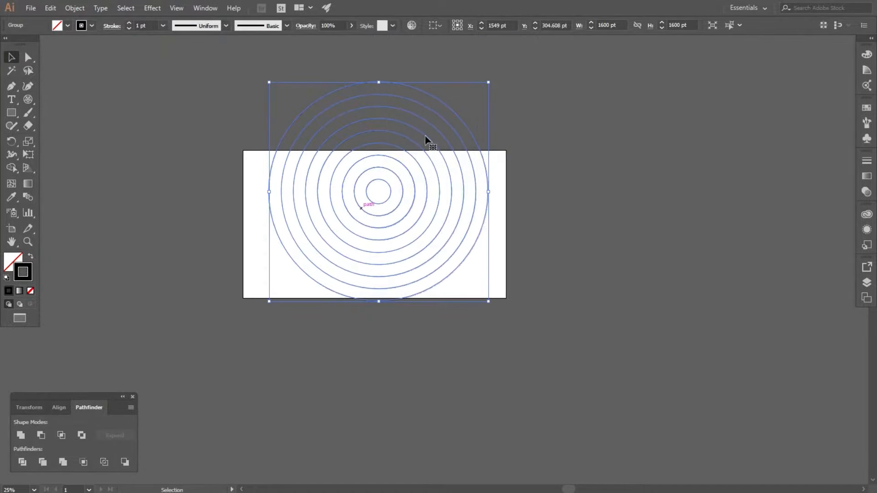
left_click_drag(488, 83, 430, 140)
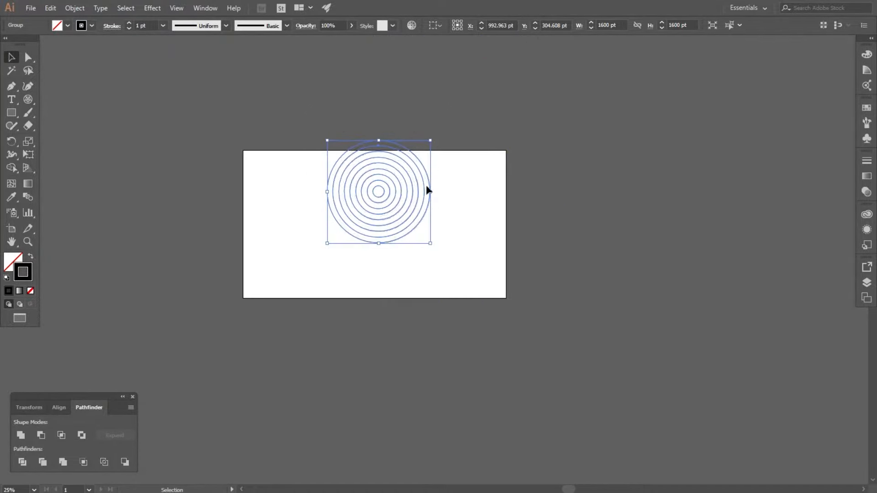
scroll(341, 200, "up", 1)
left_click_drag(384, 194, 365, 223)
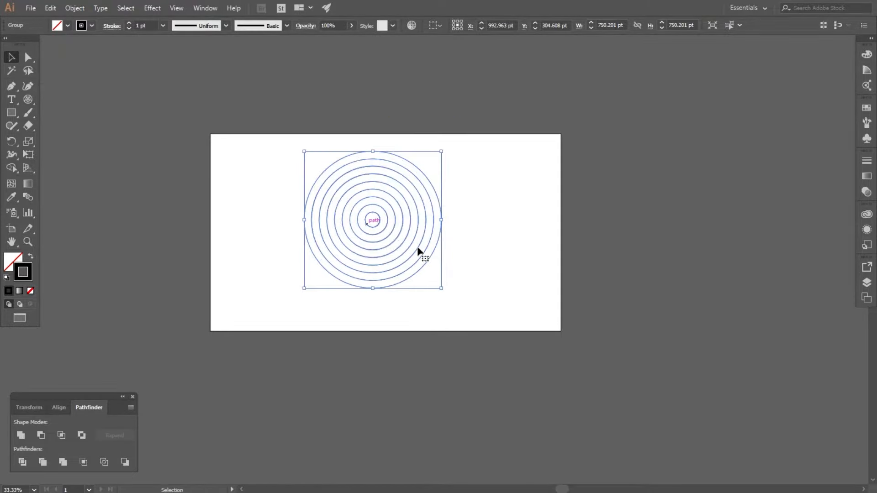
- Delete the lower-left quarter segments of all the concentric circles, leaving the other three quarters
left_click(468, 253)
scroll(356, 183, "up", 3)
scroll(354, 148, "down", 1)
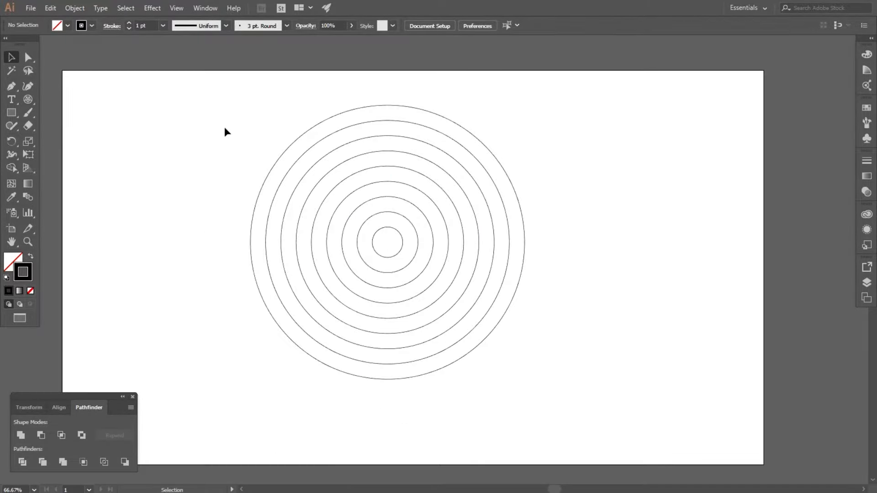
left_click_drag(211, 112, 466, 297)
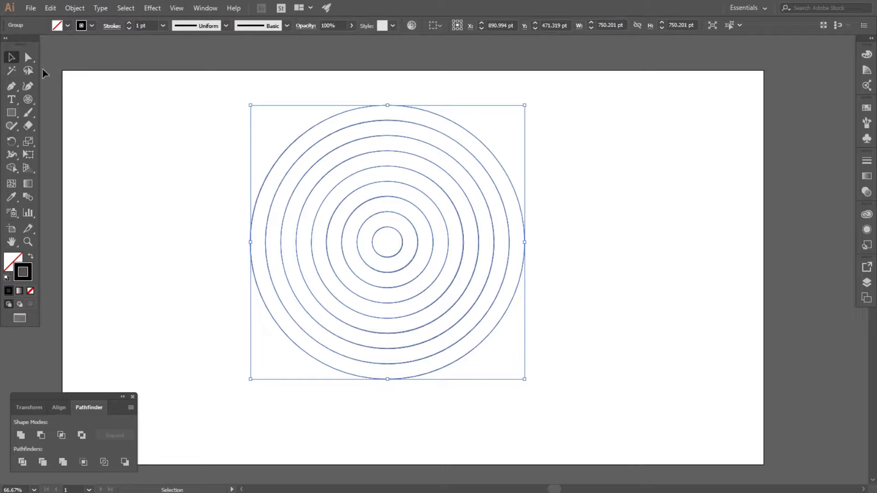
left_click(28, 57)
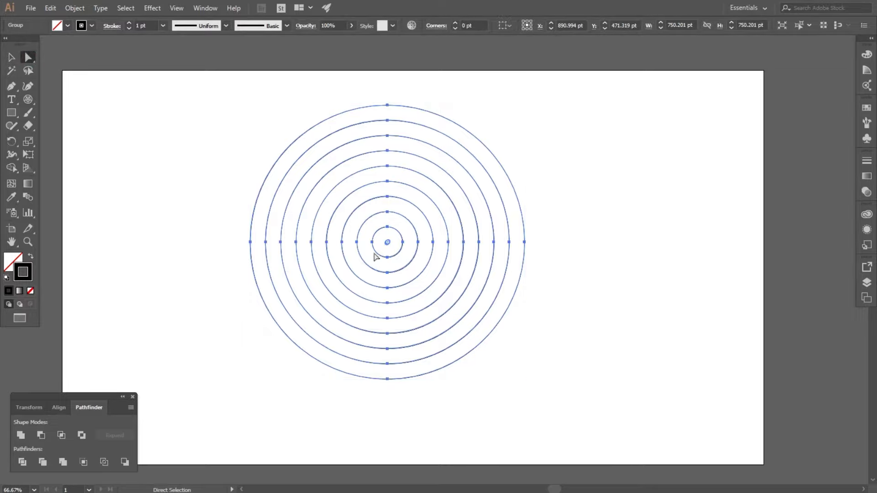
left_click_drag(378, 250, 283, 411)
key("Delete")
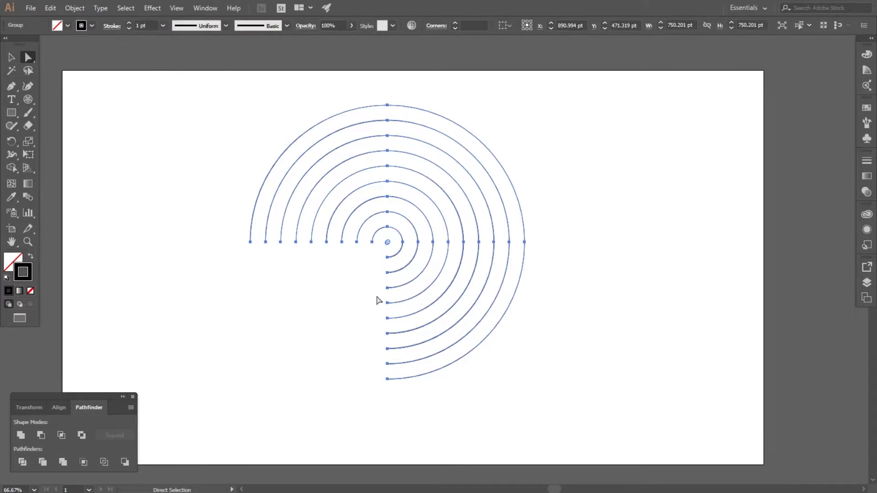
- Cut the lower-right quarter arcs out of the concentric circles and paste them back as separate paths
left_click_drag(391, 245, 583, 412)
left_click(51, 8)
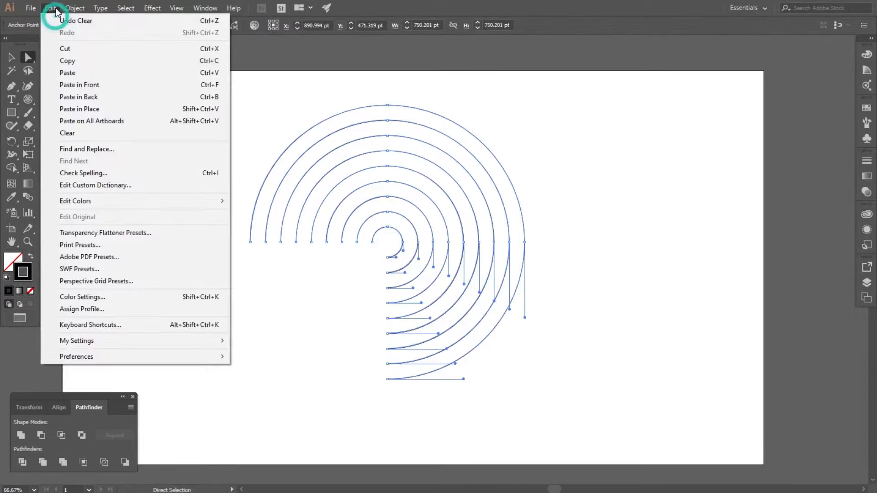
left_click(61, 51)
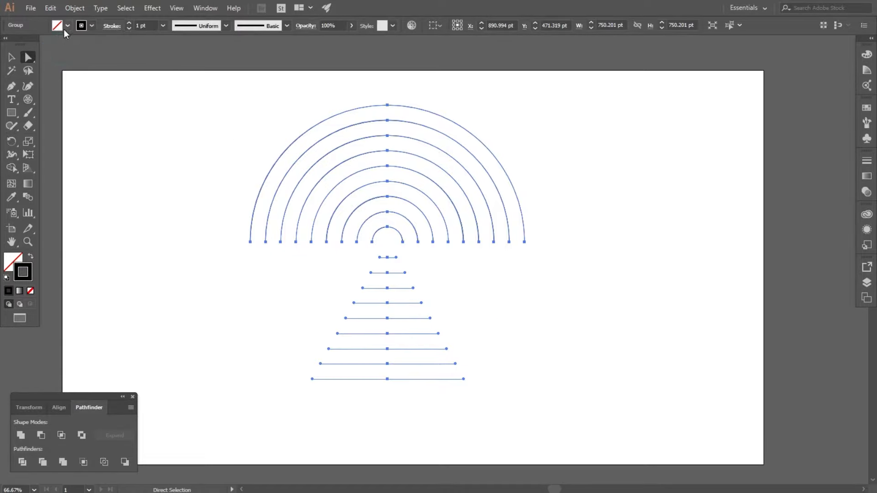
left_click(50, 8)
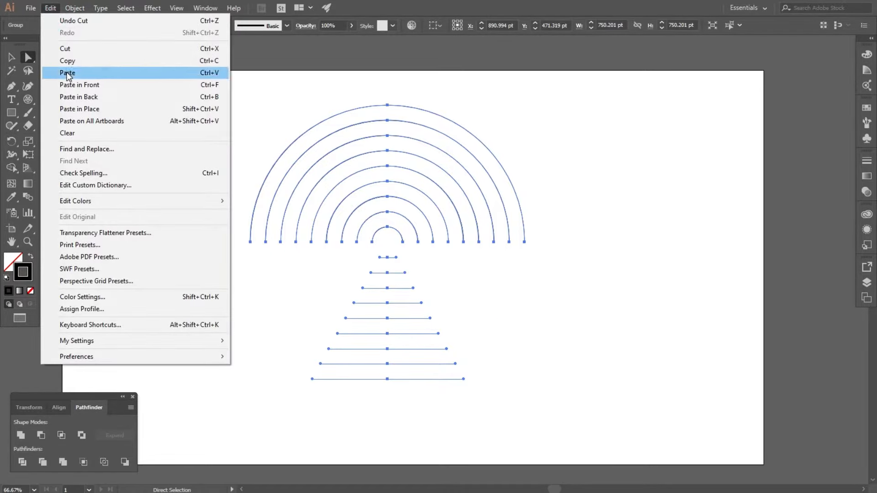
left_click(67, 74)
- Group the pasted quarter arcs into one object and deselect it
left_click(9, 55)
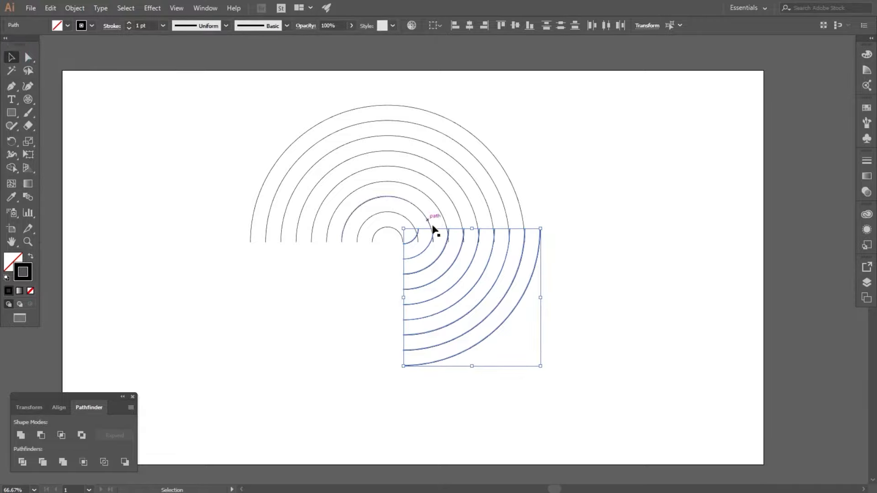
right_click(456, 275)
left_click(483, 122)
left_click(628, 159)
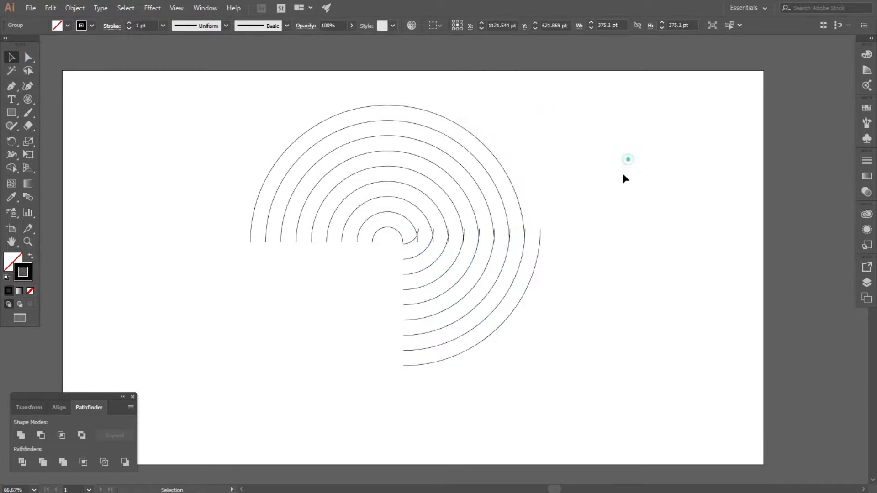
- Snap the quarter-arc group onto the half-circles' open ends, its upper-left corner at the fifth ring's left end, so the lines join into S-curves
mouse_move(538, 257)
left_mouse_down()
mouse_move(521, 276)
mouse_move(438, 306)
mouse_move(453, 209)
left_mouse_up()
left_click(557, 286)
scroll(329, 281, "up", 2)
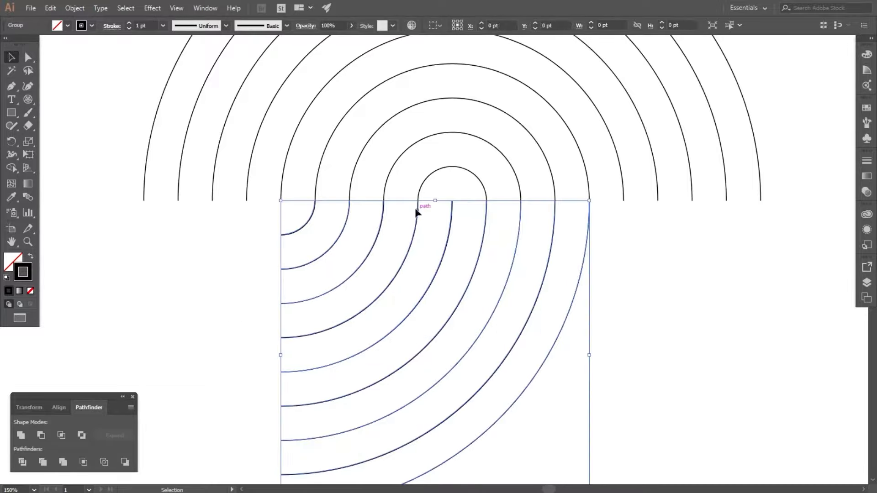
scroll(411, 201, "up", 4)
left_click(398, 196)
scroll(411, 199, "down", 4)
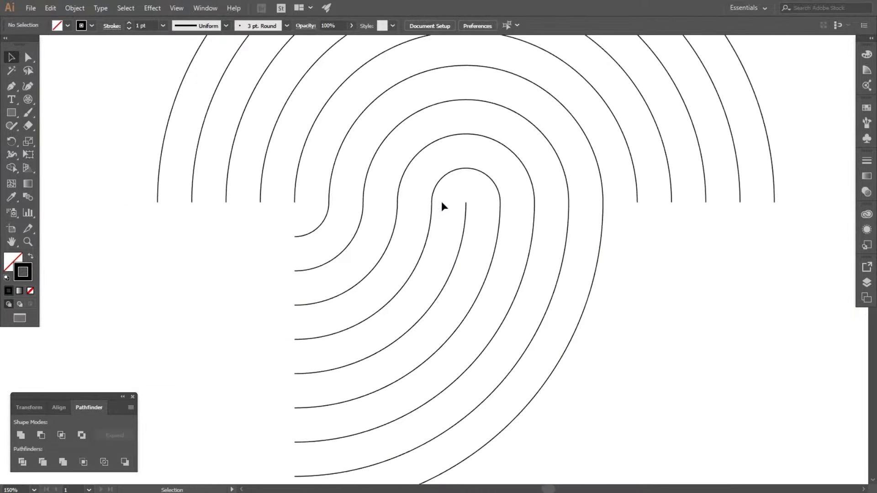
scroll(441, 202, "down", 2)
left_click(570, 290)
scroll(453, 116, "up", 1)
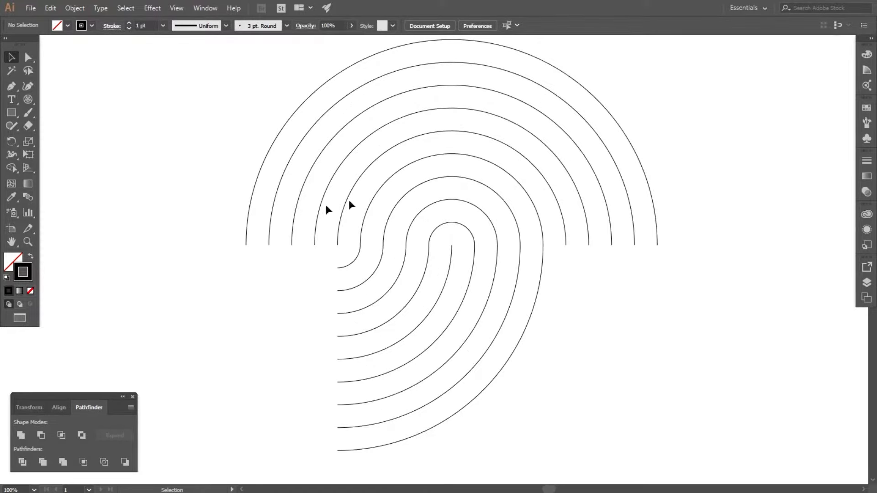
- Draw a circle about 417 pt across from the half-circles' common centre, matching the fifth ring
left_click(24, 102)
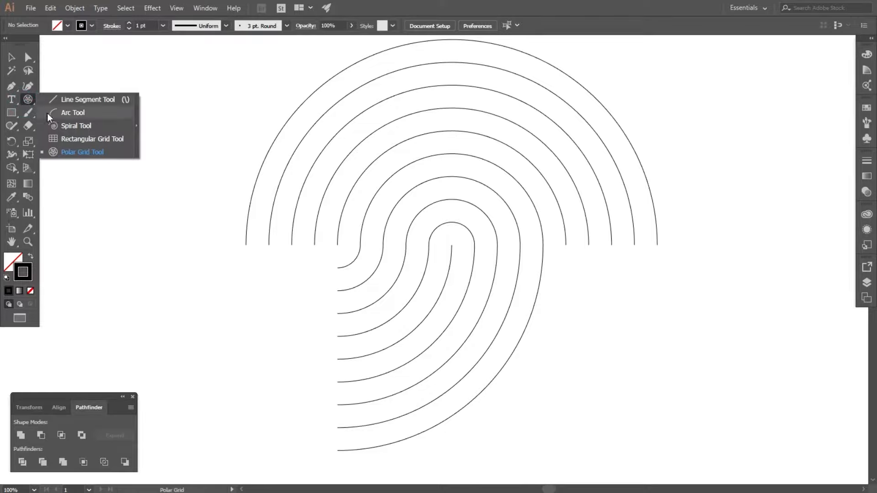
left_click(15, 56)
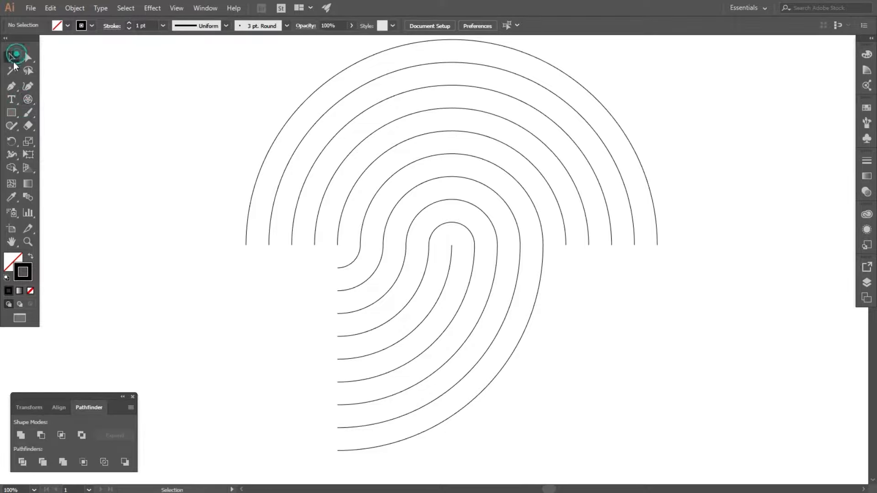
left_click(11, 112)
left_click(49, 137)
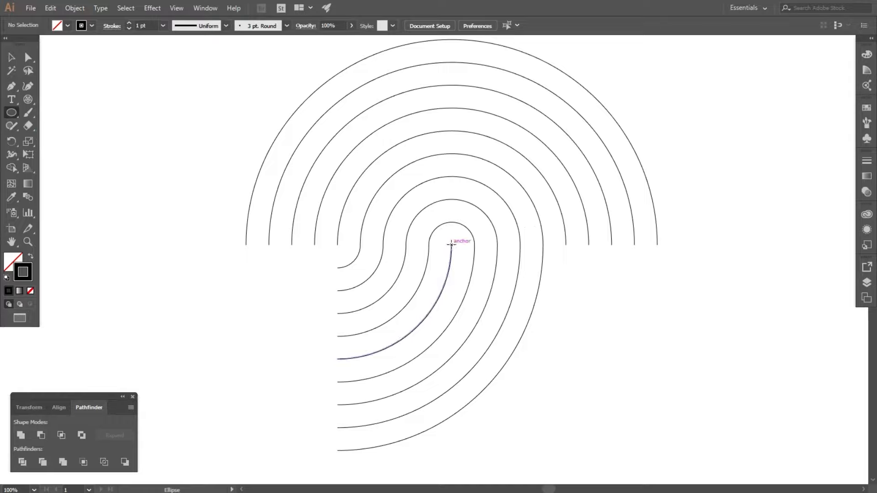
left_click_drag(451, 246, 566, 359)
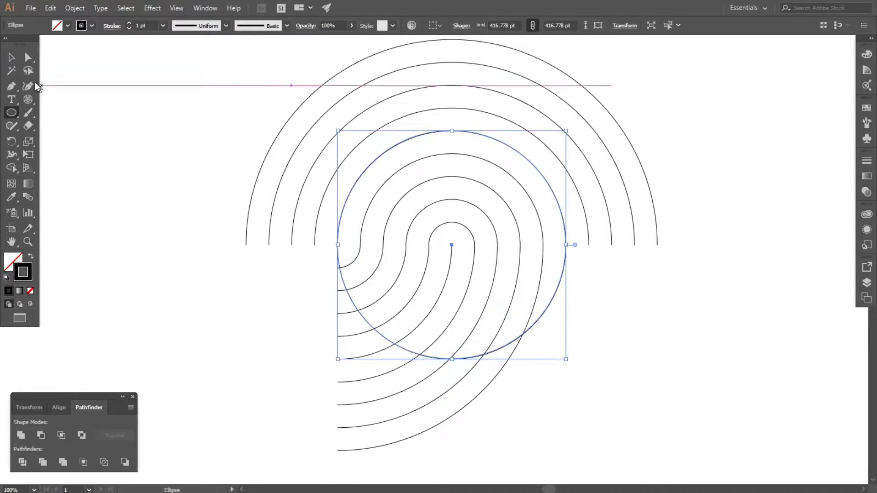
left_click(12, 57)
left_click(193, 213)
- Select all the artwork and erase the four outer arcs outside the circle with the Shape Builder tool
scroll(263, 274, "down", 1)
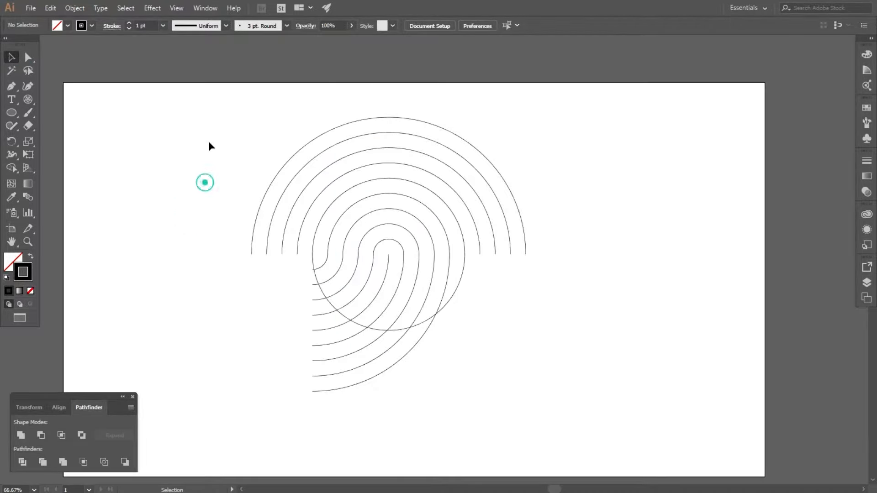
left_click_drag(210, 128, 601, 417)
scroll(354, 220, "up", 1)
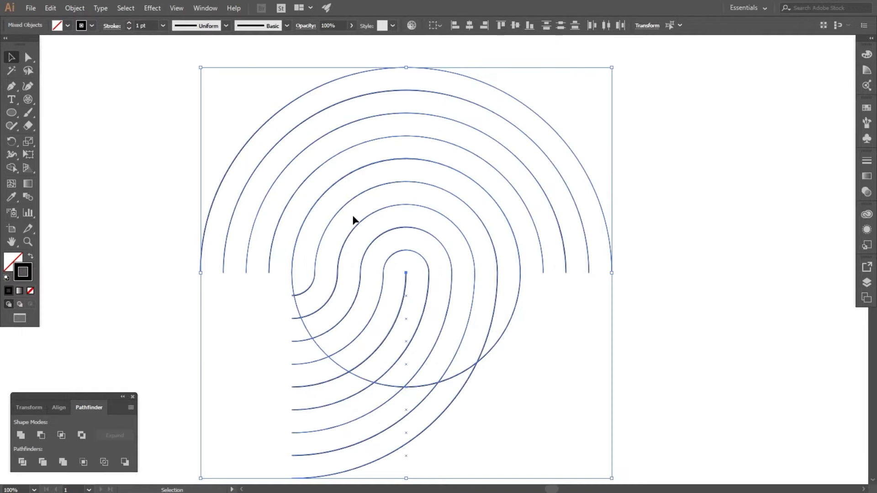
left_click(13, 171)
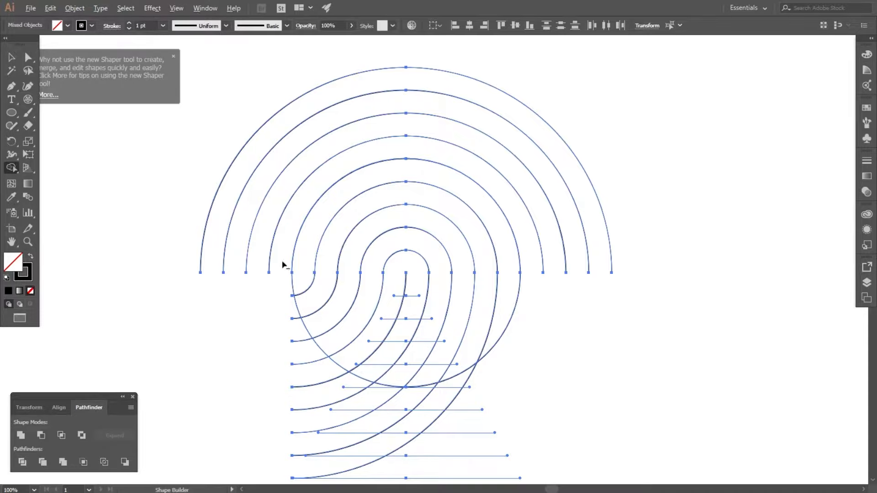
mouse_move(283, 267)
left_mouse_down()
mouse_move(247, 215)
mouse_move(209, 130)
left_mouse_up()
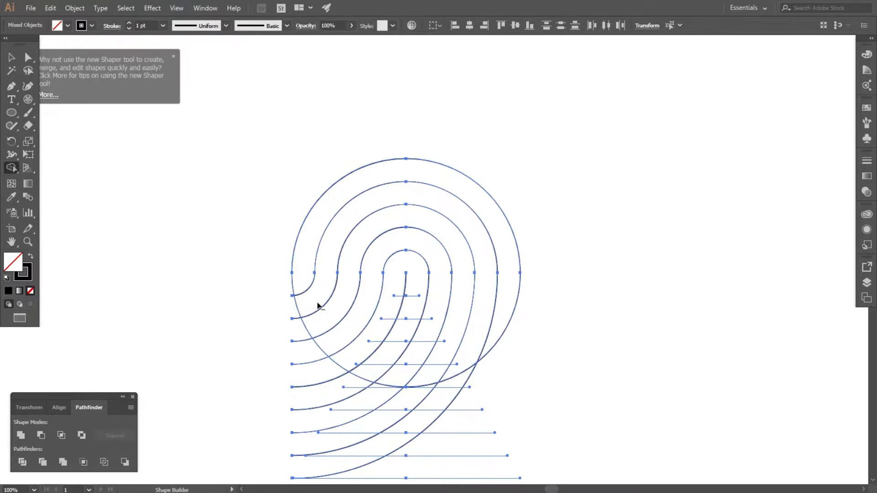
- Erase all curve ends extending beyond the circle's lower and left edge with the Shape Builder, including the tiny leftover stub on the left
scroll(318, 306, "down", 2)
scroll(391, 356, "up", 2)
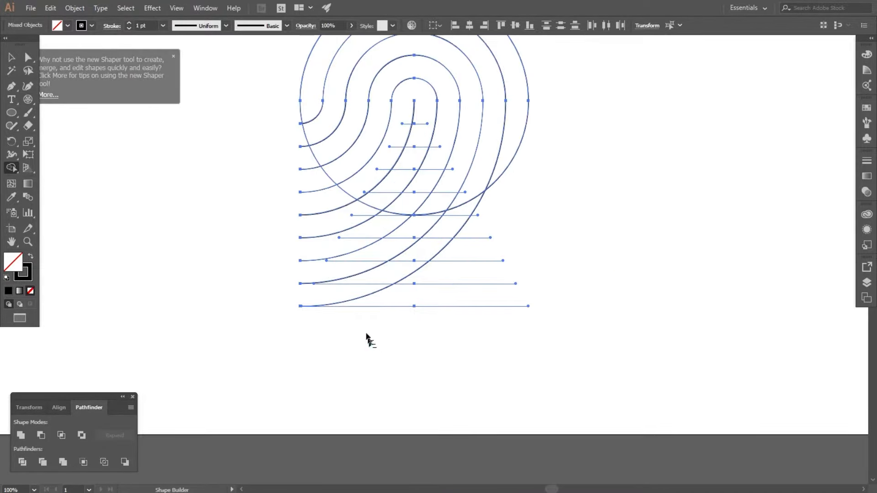
left_click_drag(371, 343, 314, 196)
left_click_drag(301, 136, 298, 133)
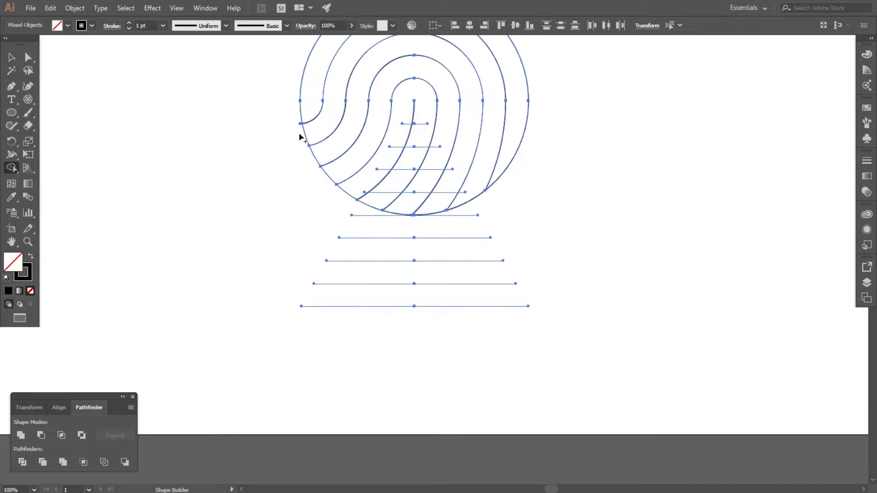
scroll(296, 90, "up", 5)
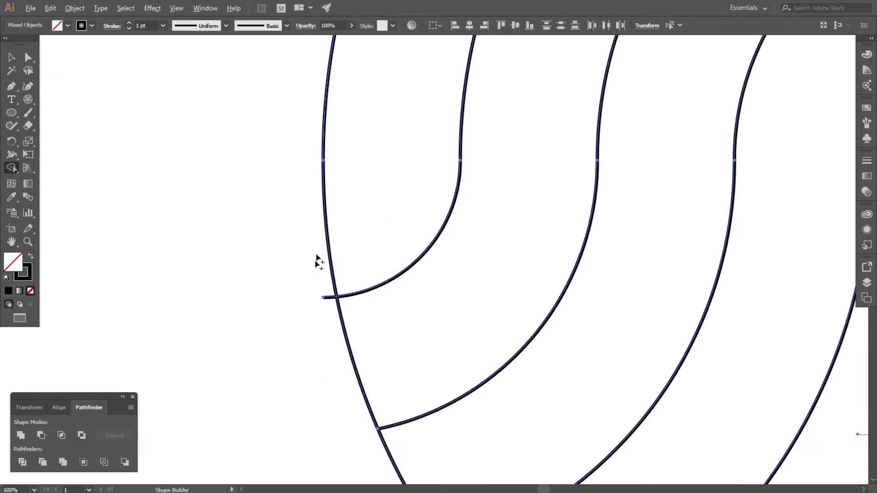
left_click(328, 289, "alt")
scroll(277, 253, "down", 4)
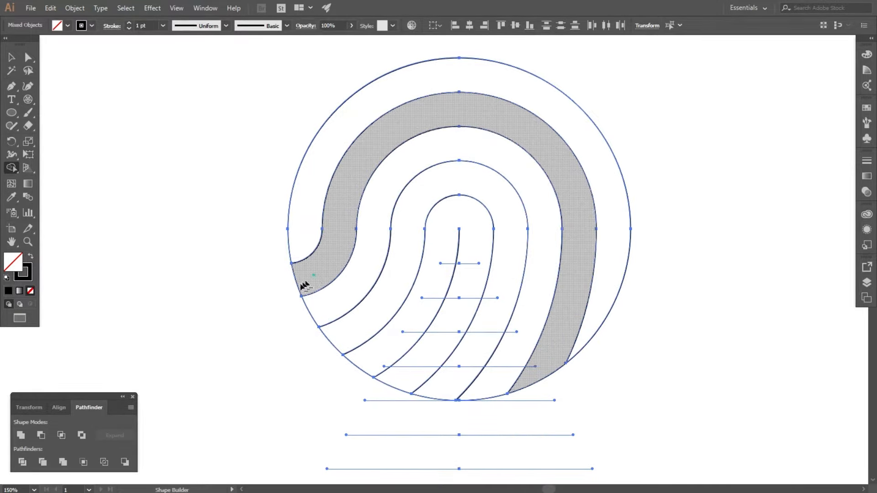
- Erase the remaining circle outline segments between the curve ends with the Shape Builder and deselect the artwork
left_click(297, 235, "alt")
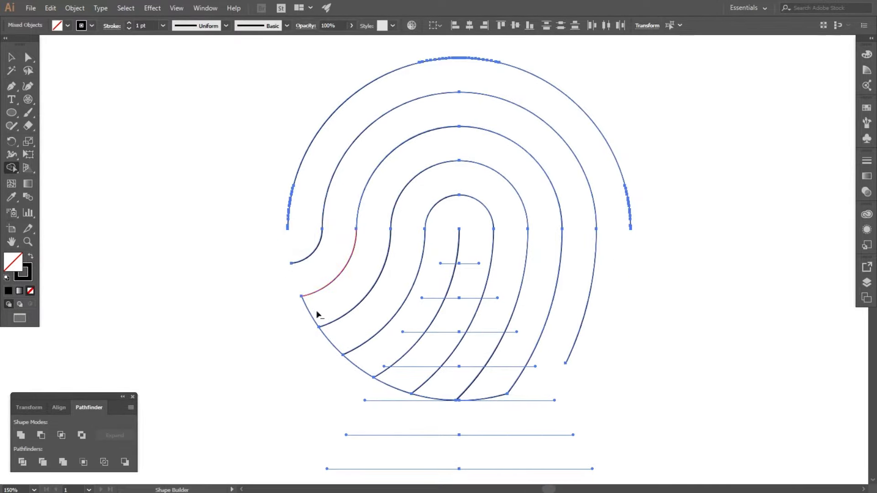
left_click_drag(332, 307, 280, 316)
left_click_drag(344, 331, 306, 352)
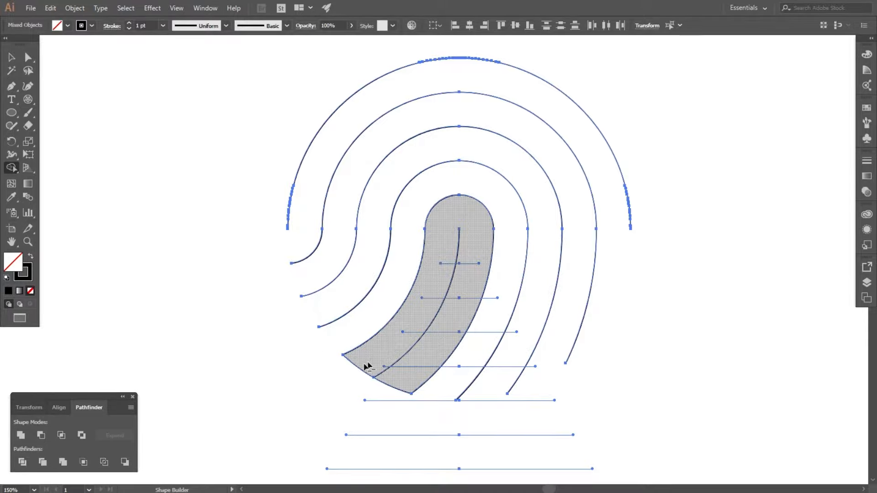
left_click_drag(367, 366, 391, 389)
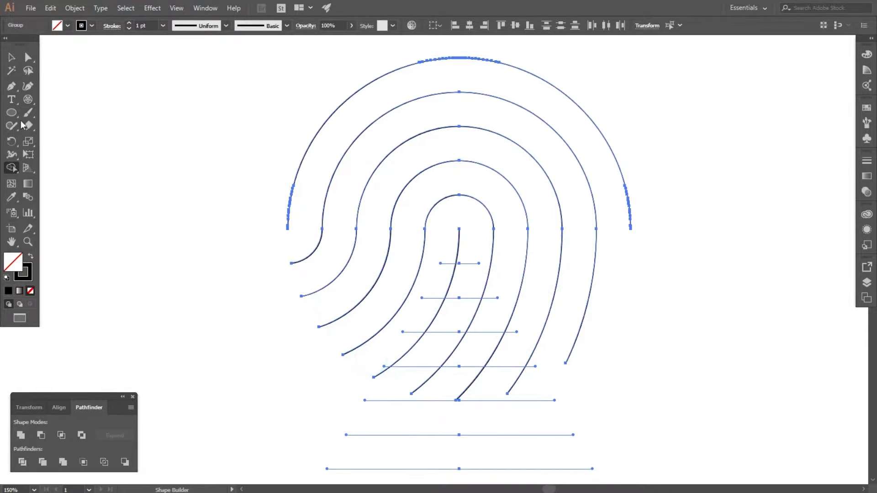
left_click(11, 57)
left_click(154, 211)
key("ctrl+minus")
key("ctrl+minus")
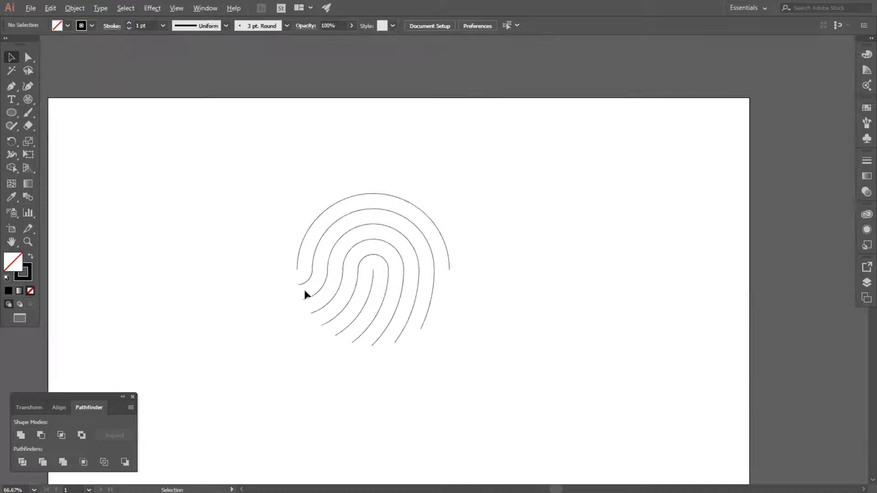
left_click_drag(221, 179, 474, 366)
key("ctrl+minus")
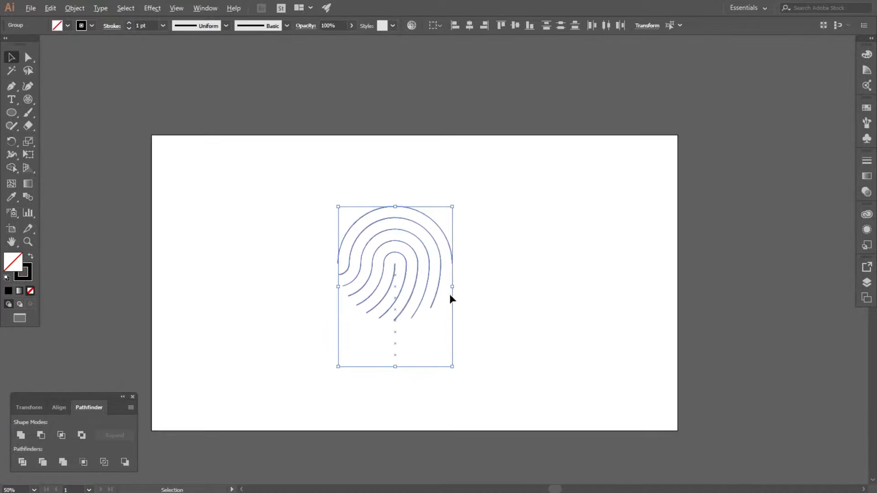
left_click_drag(455, 290, 478, 300)
left_click_drag(429, 252, 429, 274)
key("ctrl+plus")
left_click(156, 182)
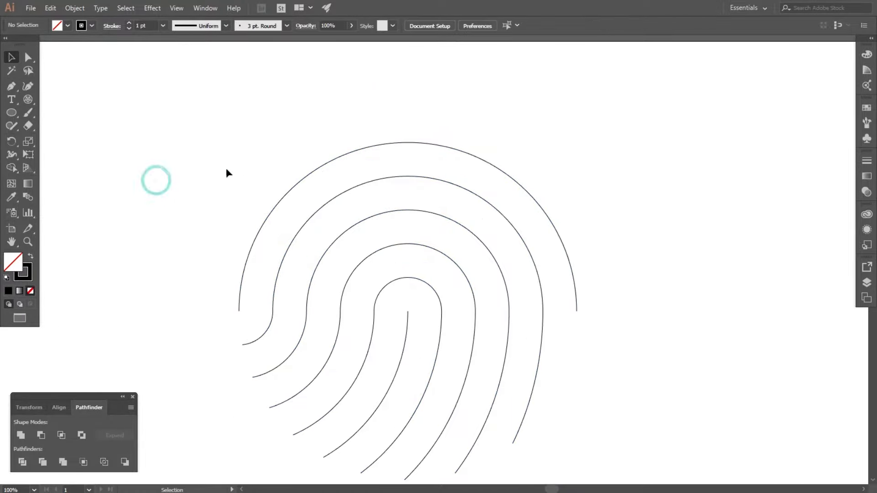
- Select all the curved lines and set their stroke weight to 17 pt
key("ctrl+minus")
left_click_drag(196, 137, 427, 319)
key("ctrl+plus")
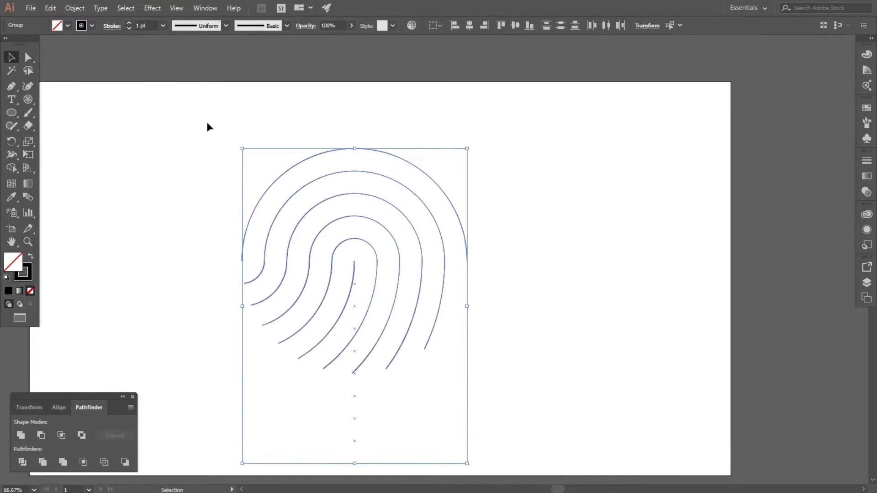
left_click(129, 23)
left_click(129, 23)
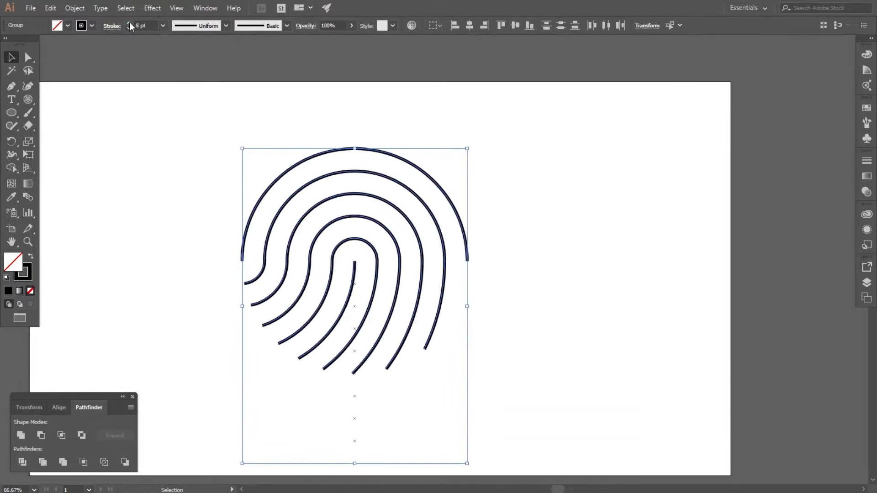
left_click(129, 23)
left_click(130, 23)
left_click(130, 22)
left_click(129, 23)
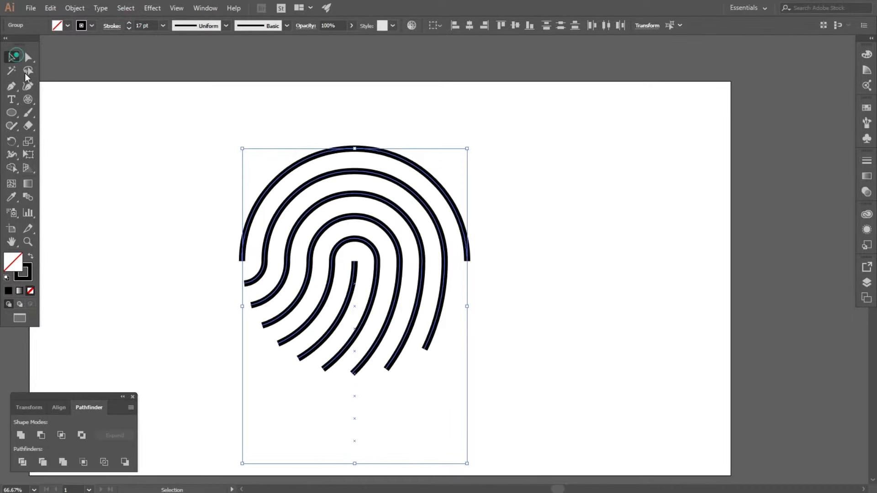
left_click(80, 145)
left_click(148, 172)
- Give all the selected strokes round caps
left_click_drag(177, 143, 543, 405)
left_click(113, 27)
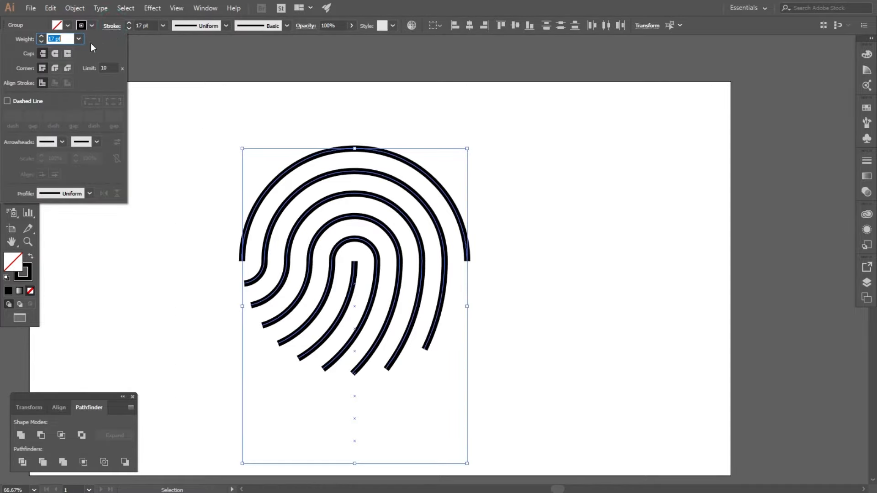
left_click(55, 53)
left_click(180, 160)
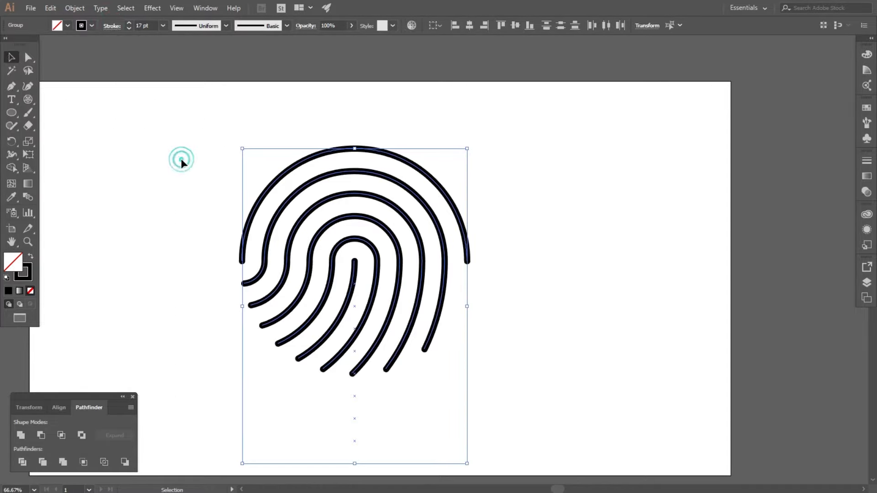
left_click(186, 147)
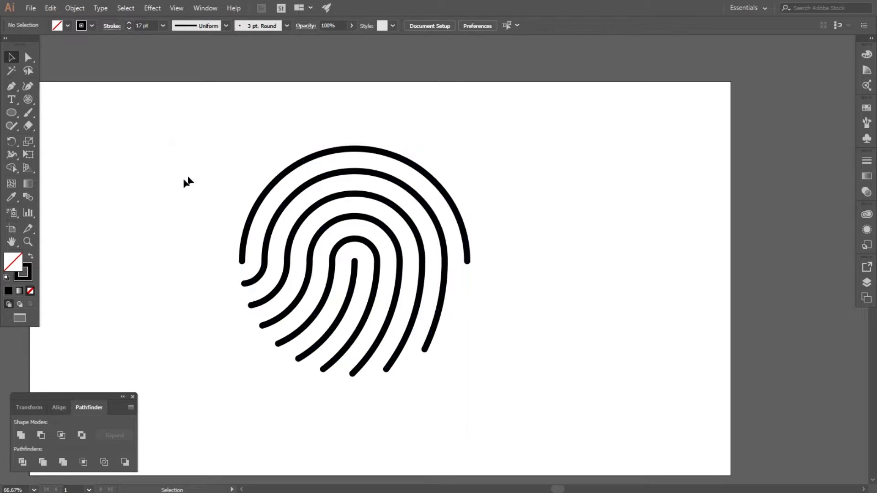
- With the Eraser, cut gaps in the outermost arc's upper left, the second arc's top and the third arc's upper right
left_click_drag(154, 171, 561, 382)
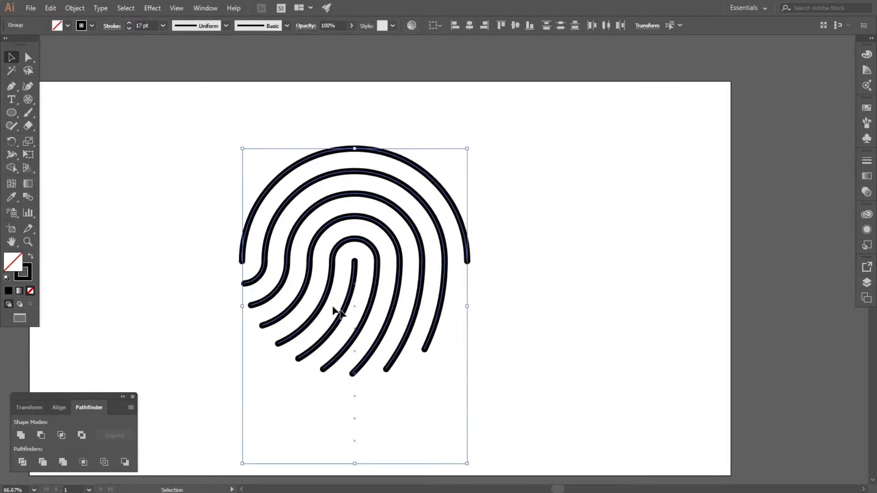
scroll(266, 231, "up", 1)
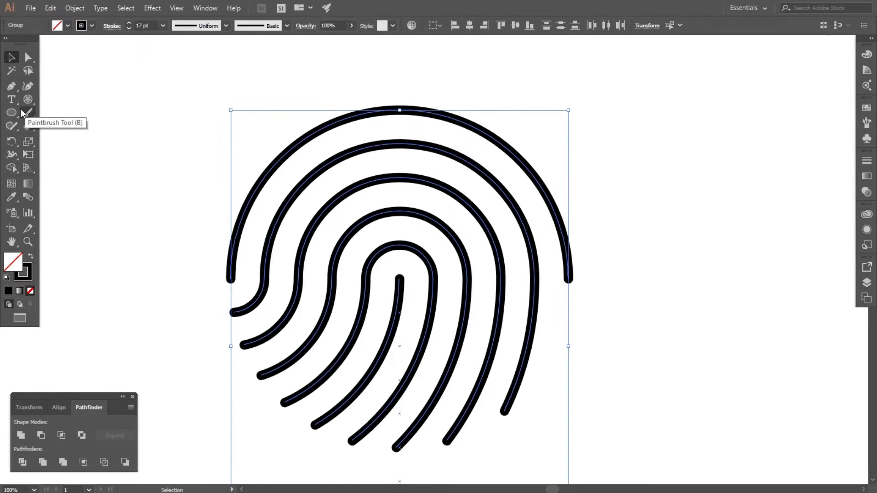
left_click(28, 125)
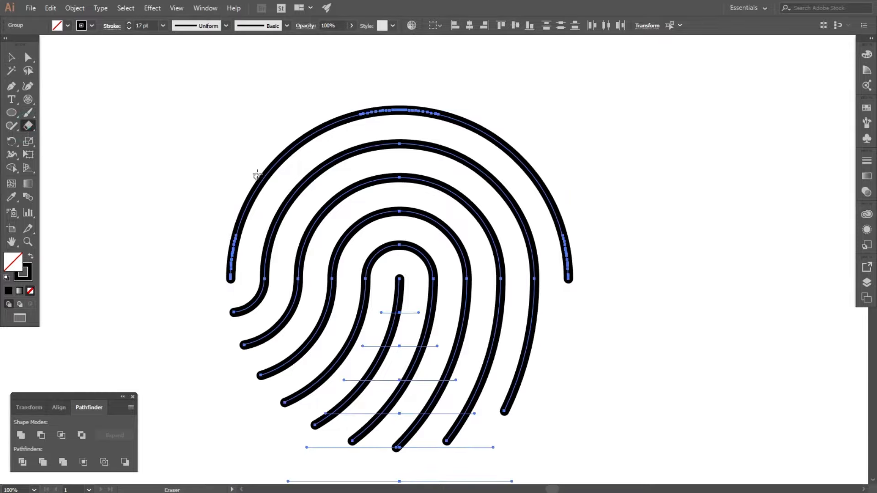
mouse_move(270, 157)
left_mouse_down()
mouse_move(274, 181)
mouse_move(263, 166)
mouse_move(260, 188)
mouse_move(286, 172)
left_mouse_up()
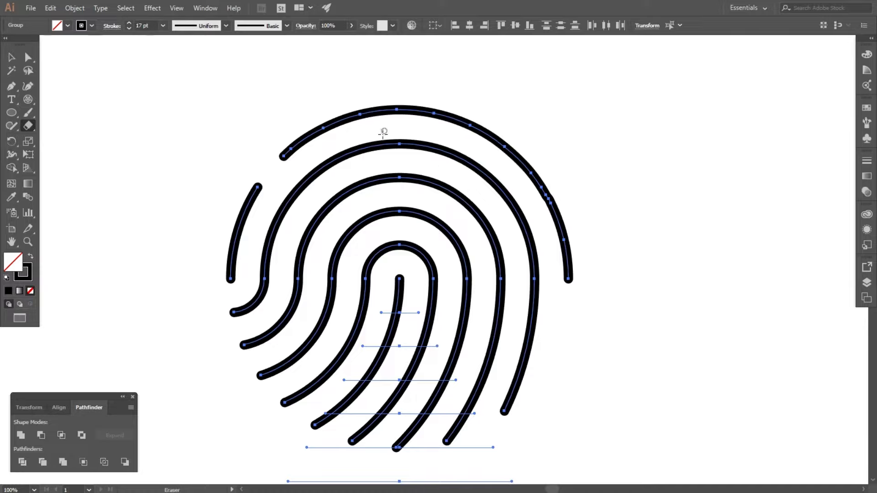
mouse_move(382, 134)
left_mouse_down()
mouse_move(427, 145)
mouse_move(409, 144)
left_mouse_up()
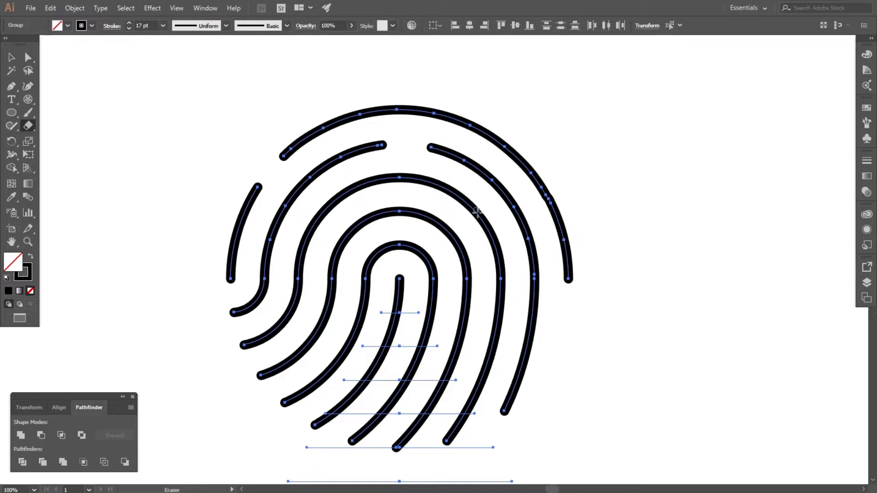
mouse_move(498, 229)
left_mouse_down()
mouse_move(502, 259)
mouse_move(479, 250)
left_mouse_up()
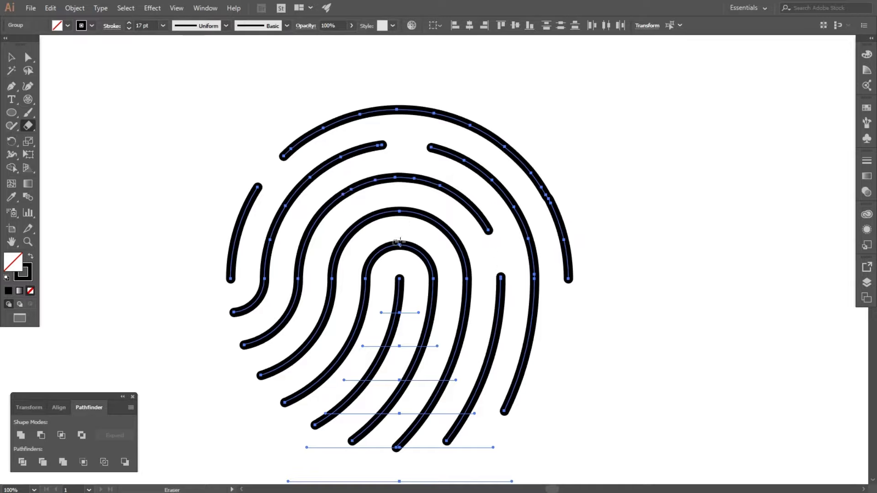
- Erase gaps in the fourth arc's upper left, the innermost arch's right leg and the middle of the central line
mouse_move(359, 222)
left_mouse_down()
mouse_move(339, 254)
mouse_move(347, 238)
left_mouse_up()
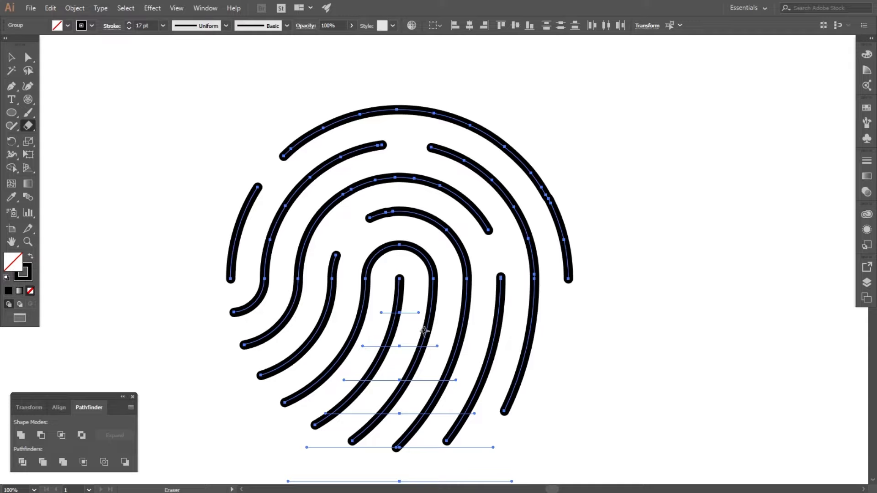
left_click_drag(427, 314, 421, 325)
left_click_drag(382, 337, 381, 365)
left_click_drag(430, 342, 423, 339)
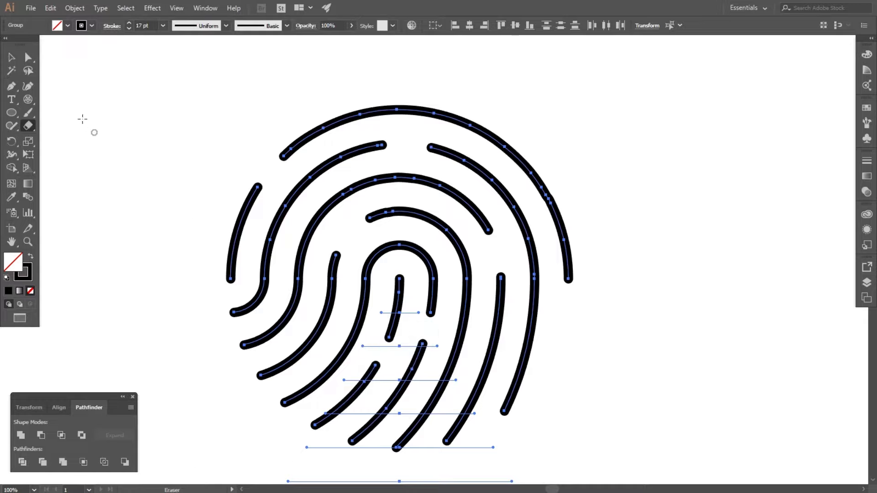
key("v")
left_click(108, 129)
- Select the whole fingerprint and expand its strokes into shapes
scroll(298, 200, "down", 2)
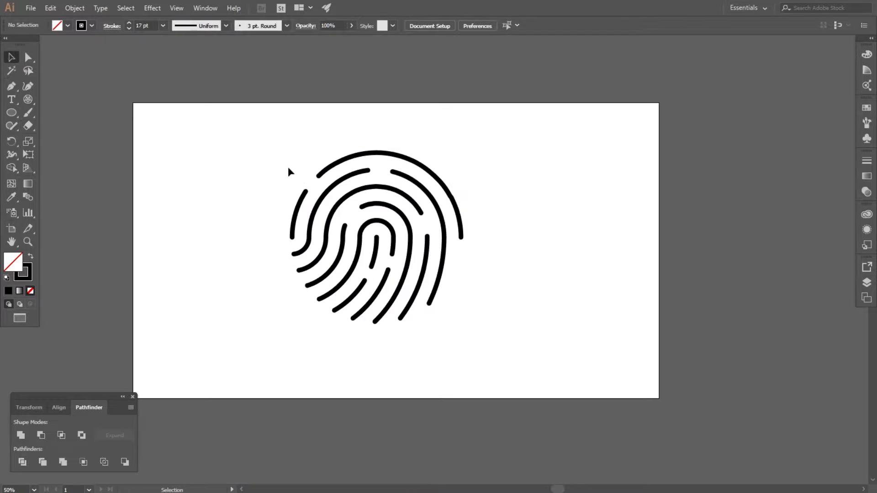
left_click_drag(228, 129, 478, 341)
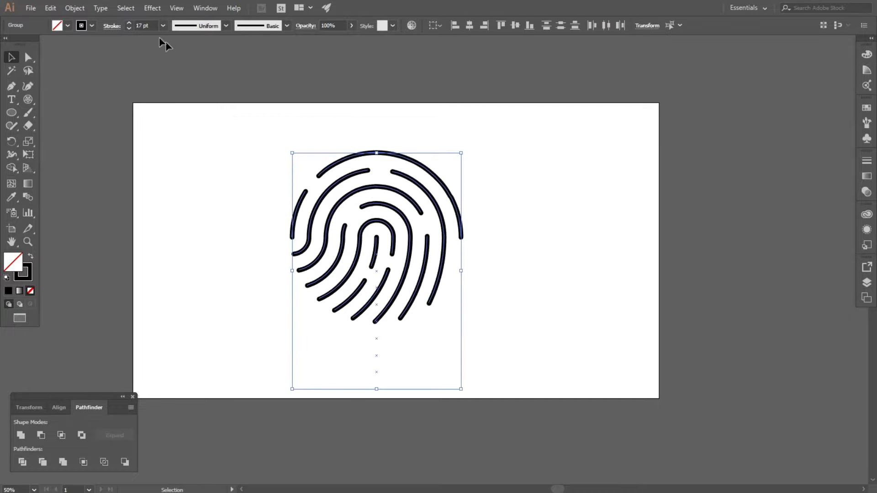
left_click(75, 8)
left_click(85, 126)
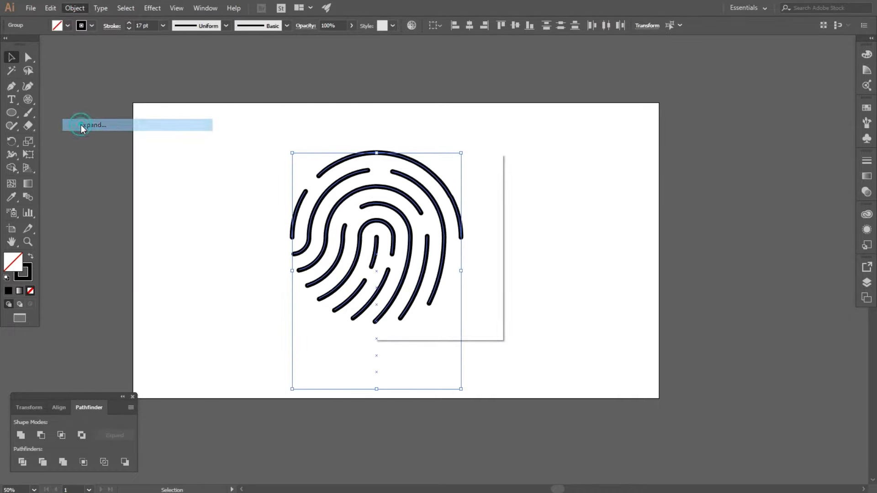
left_click(402, 312)
left_click(249, 210)
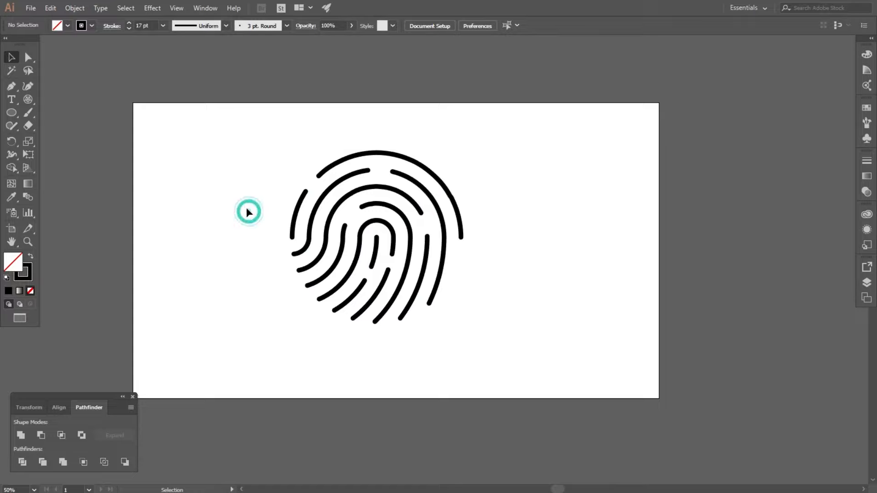
- Unite the expanded fingerprint shapes with the Pathfinder
left_click_drag(247, 134, 503, 311)
left_click(21, 434)
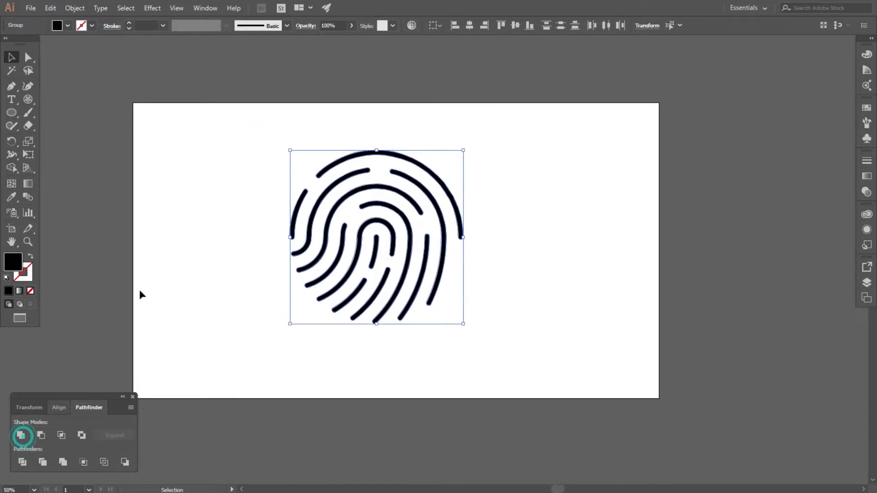
left_click(163, 227)
- Thicken the united fingerprint by adding a 7 pt black stroke
scroll(253, 178, "up", 1)
left_click_drag(262, 125, 566, 393)
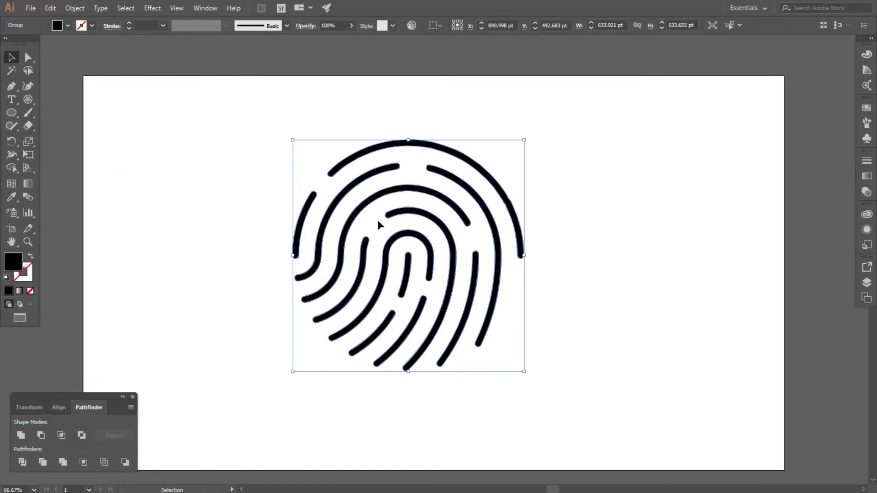
left_click(128, 23)
left_click(129, 24)
left_click(129, 24)
left_click(128, 24)
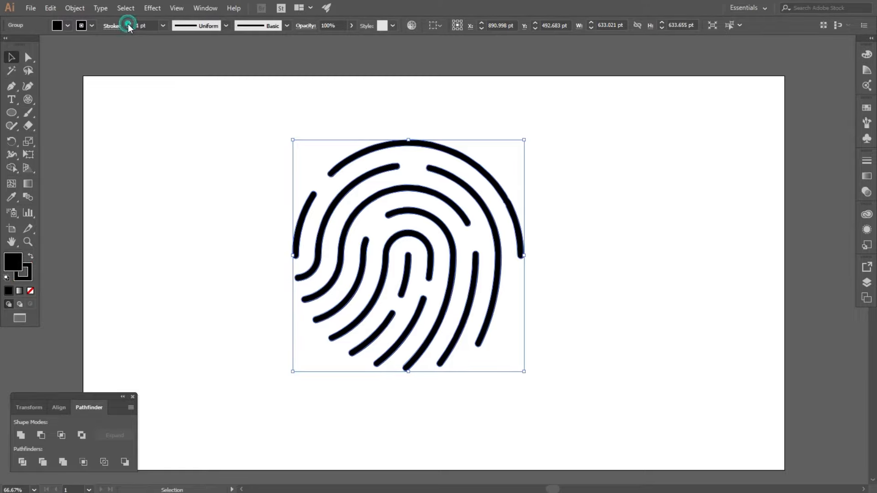
left_click(128, 23)
left_click(129, 24)
left_click(129, 23)
left_click(128, 24)
left_click(129, 24)
left_click(183, 178)
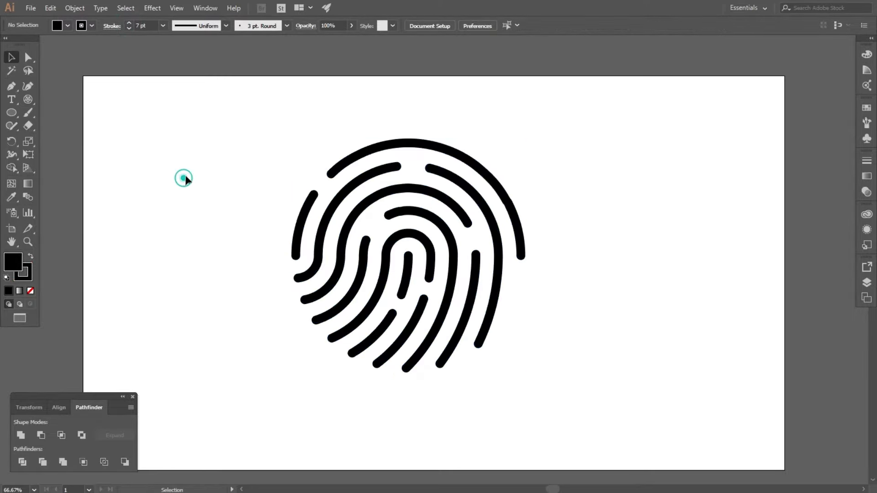
- Expand the thickened fingerprint with both Fill and Stroke enabled
left_click_drag(235, 115, 568, 419)
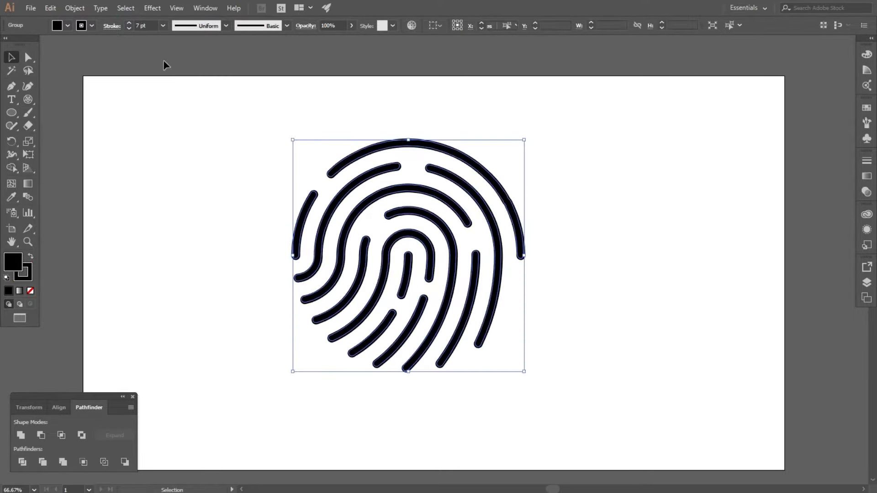
left_click(76, 8)
left_click(85, 125)
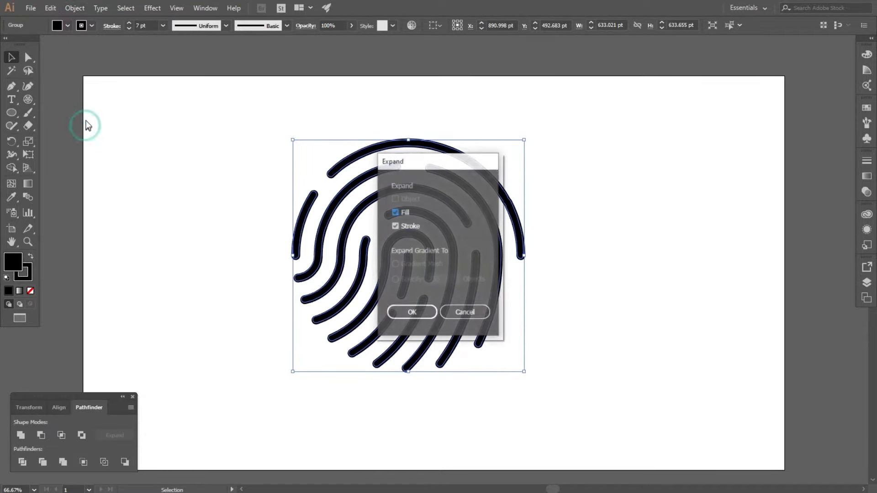
left_click(411, 313)
left_click(187, 177)
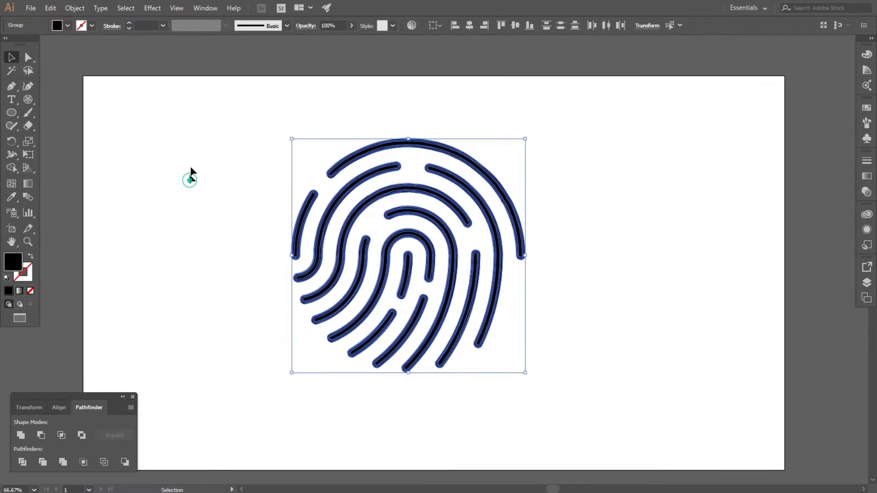
- Unite the fingerprint's expanded fills and outlines into single solid ridges
left_click_drag(221, 107, 544, 382)
left_click(20, 435)
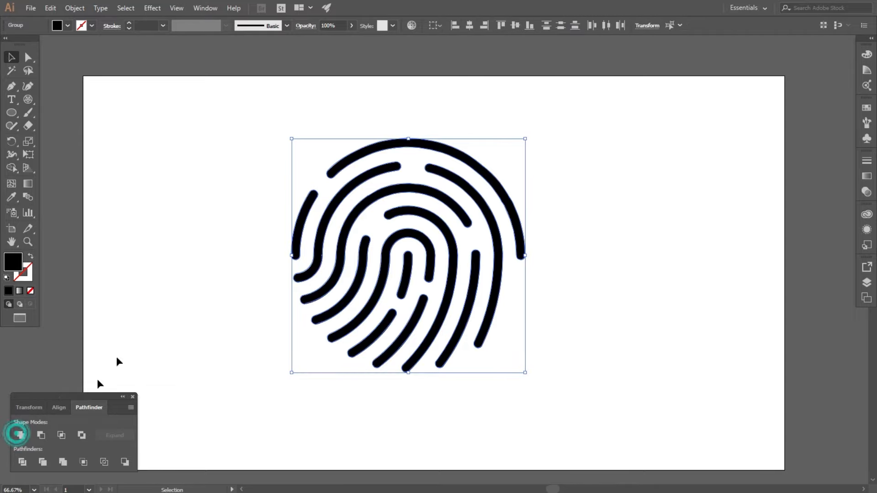
left_click(174, 260)
- Fill the whole fingerprint with the white-to-black linear gradient
key("ctrl+minus")
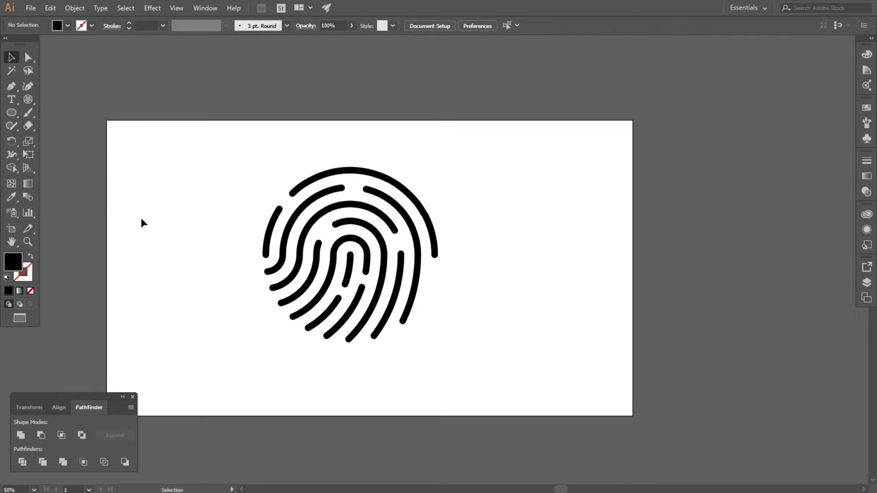
left_click_drag(211, 172, 466, 383)
left_click(19, 291)
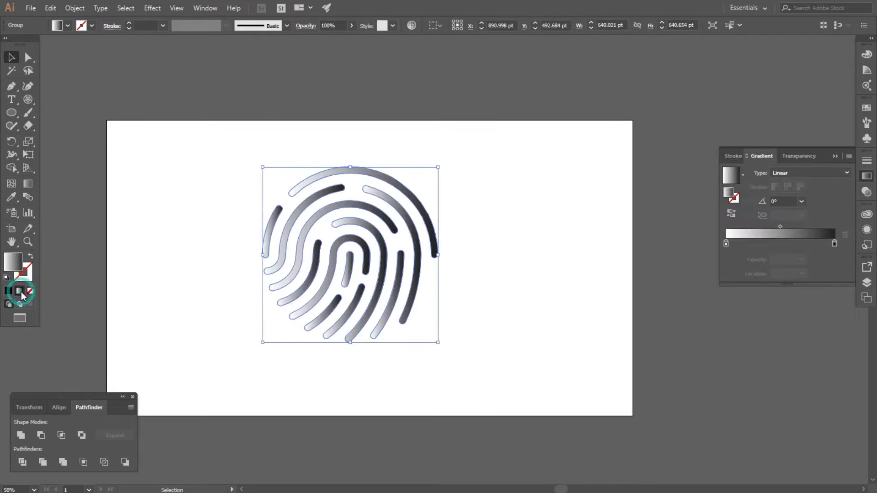
- Set the end colour of the fingerprint's linear gradient to the bright pink swatch
double_click(835, 244)
left_click(694, 302)
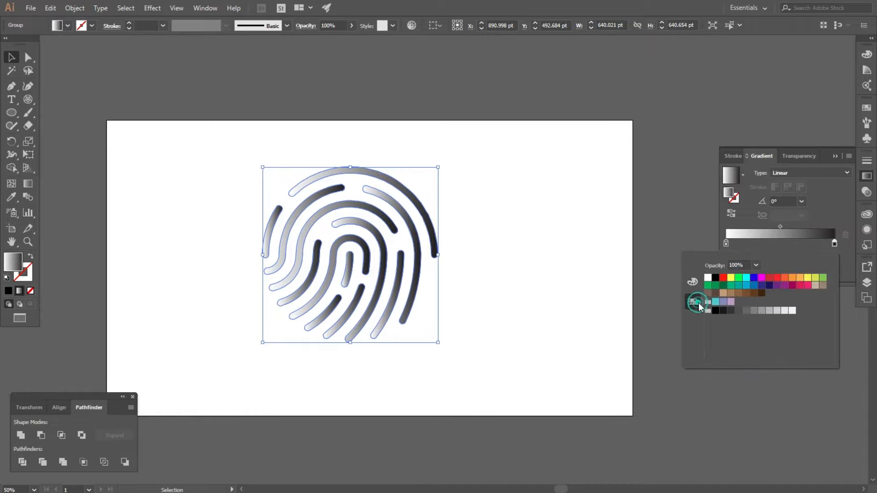
left_click(808, 286)
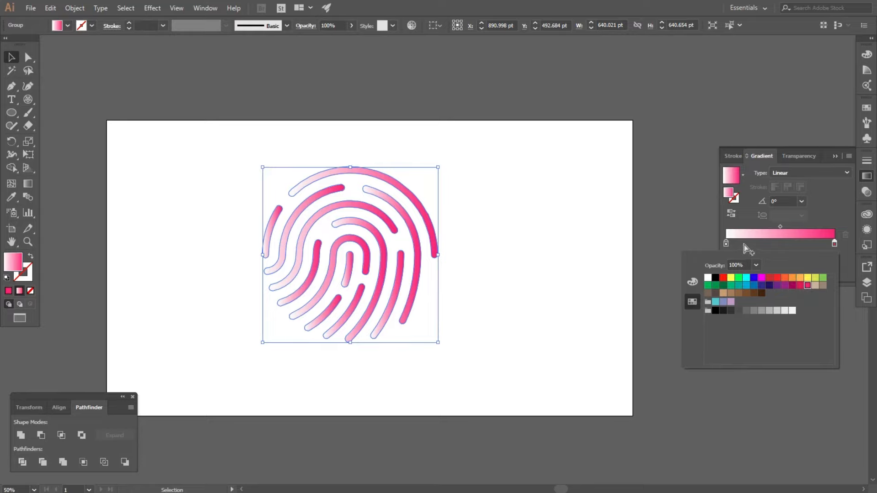
- Try blue and red for the gradient's start colour, settling on the dark brown swatch
left_click(727, 243)
double_click(726, 244)
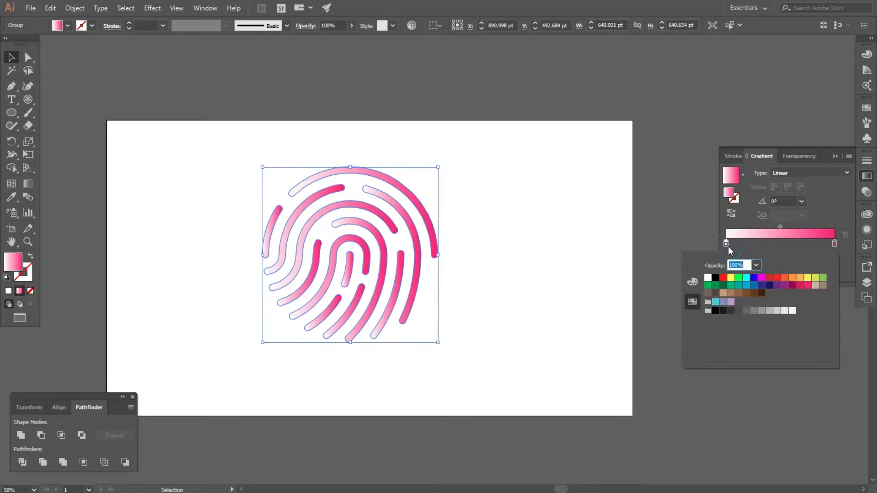
left_click(754, 277)
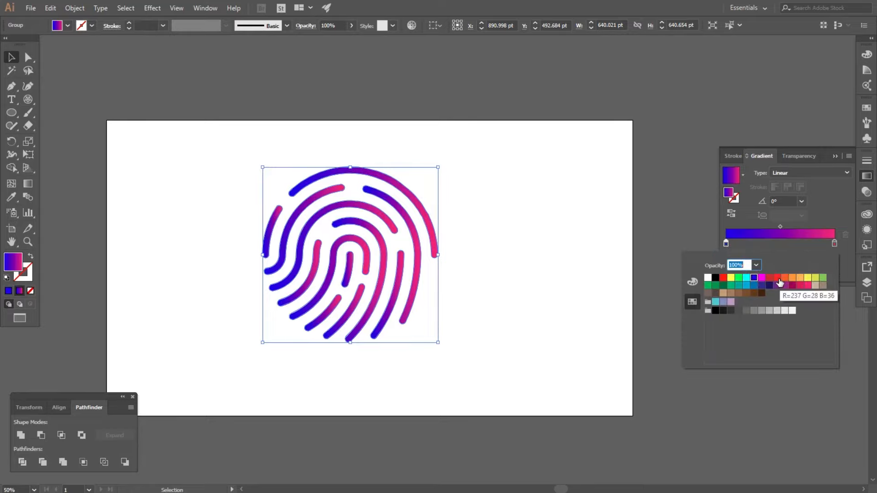
left_click(777, 279)
left_click(762, 293)
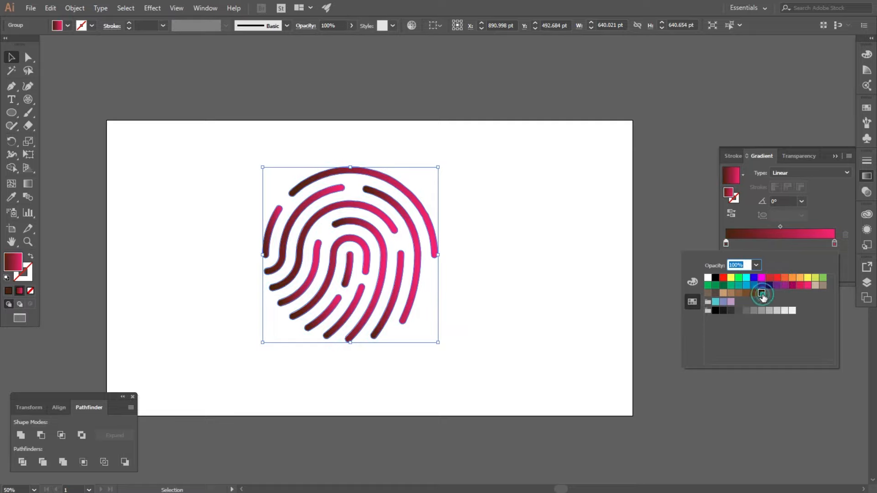
left_click(250, 172)
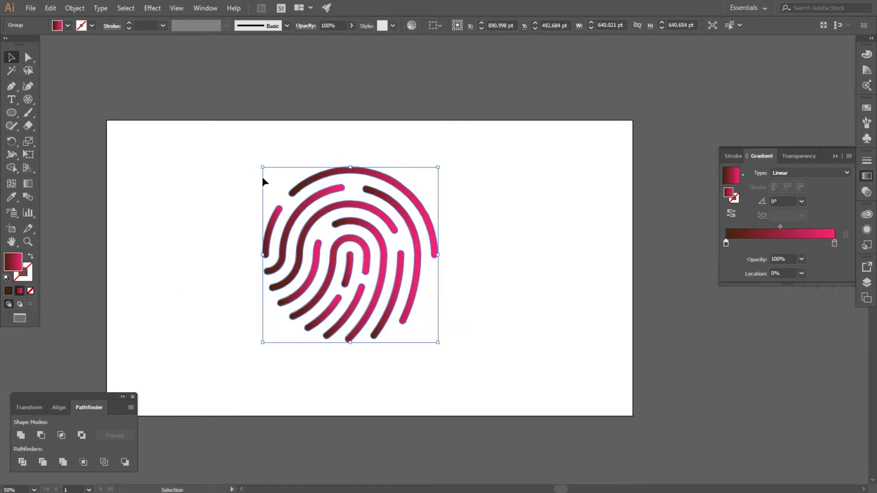
- Try to run the brown-to-pink gradient diagonally across the fingerprint with the Gradient tool
left_click(28, 183)
left_click_drag(221, 160, 446, 319)
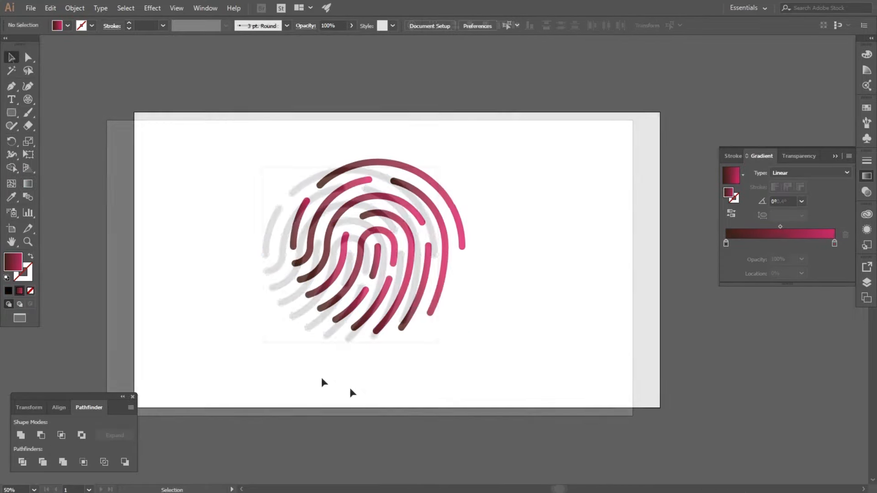
- Draw a background rectangle of about 1920 x 1089 pt covering the whole artboard and select it
left_click_drag(12, 112, 48, 114)
left_click_drag(134, 111, 660, 409)
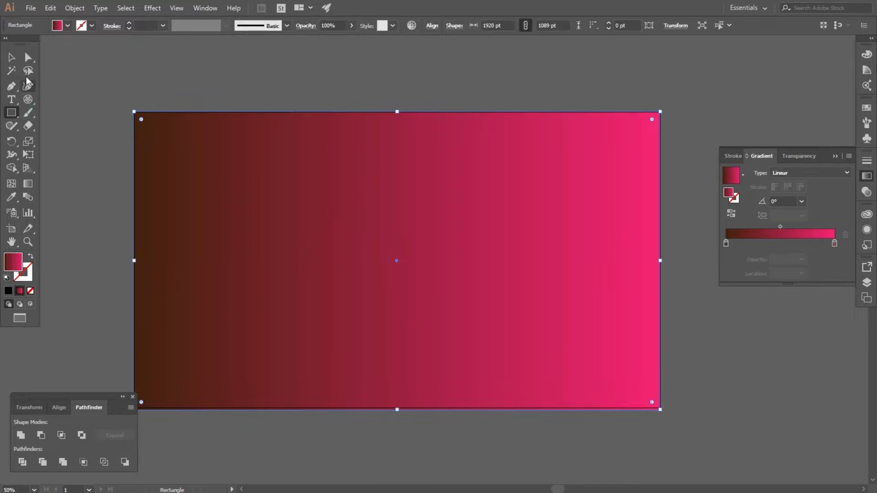
left_click(11, 57)
left_click(221, 84)
left_click(222, 147)
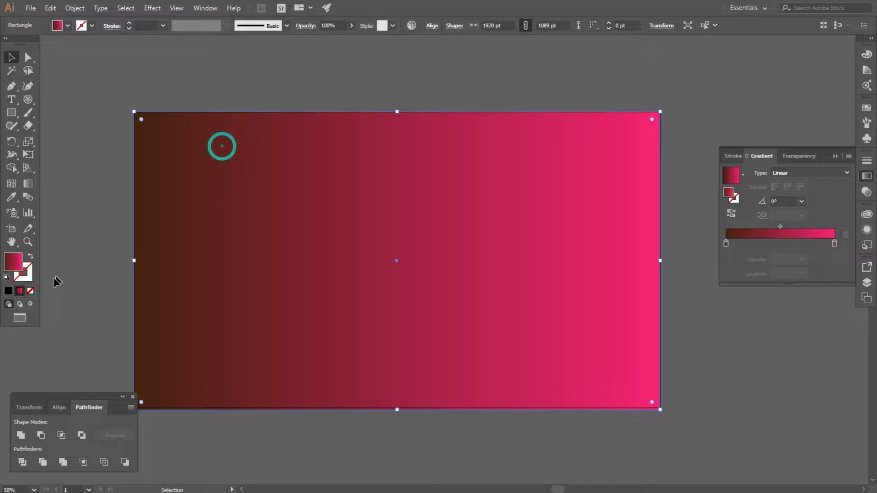
- Replace the background rectangle's gradient with a solid near-black fill
left_click(30, 290)
double_click(13, 262)
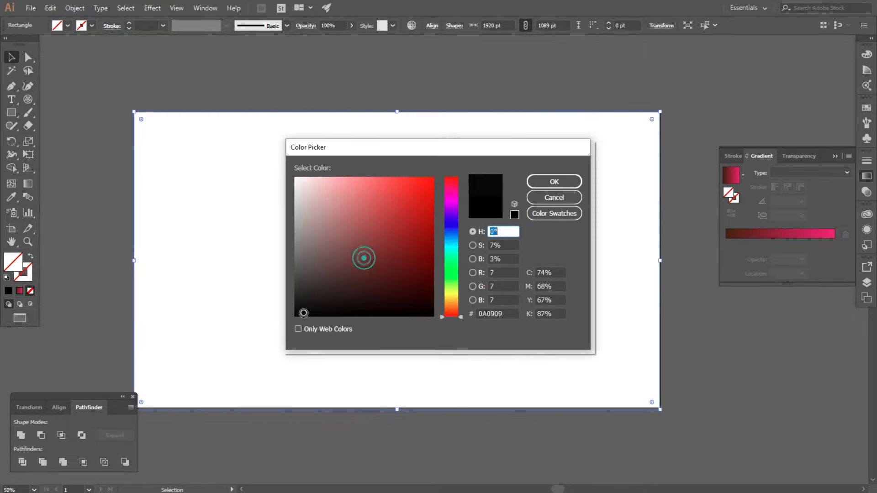
left_click(541, 183)
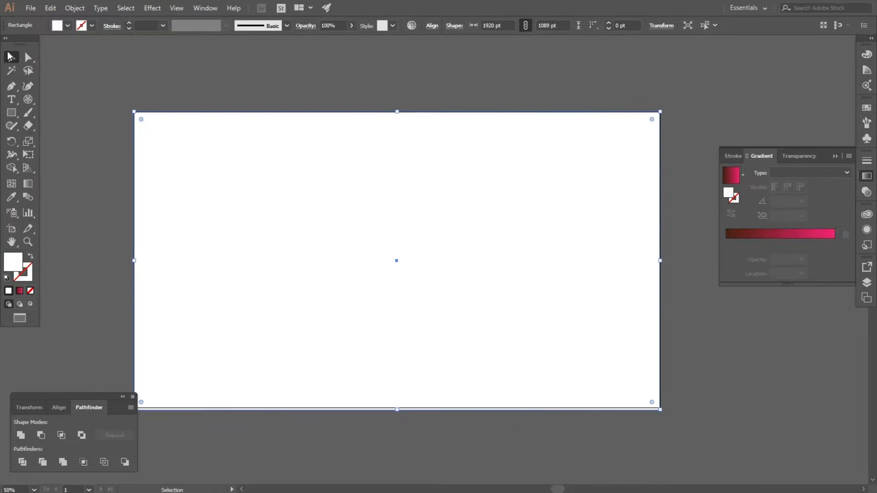
left_click(165, 68)
left_click(176, 130)
double_click(16, 261)
left_click(315, 302)
left_click(563, 184)
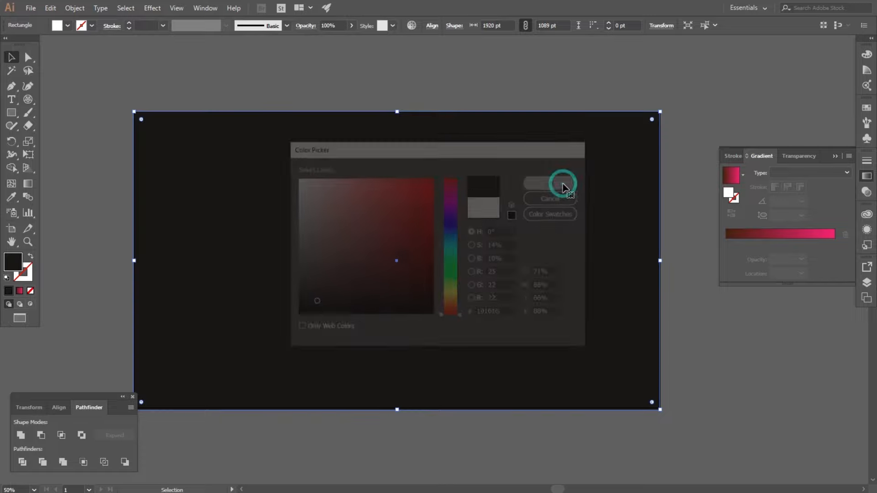
- Send the near-black background rectangle to the back, behind the fingerprint
left_click(222, 89)
left_click(235, 158)
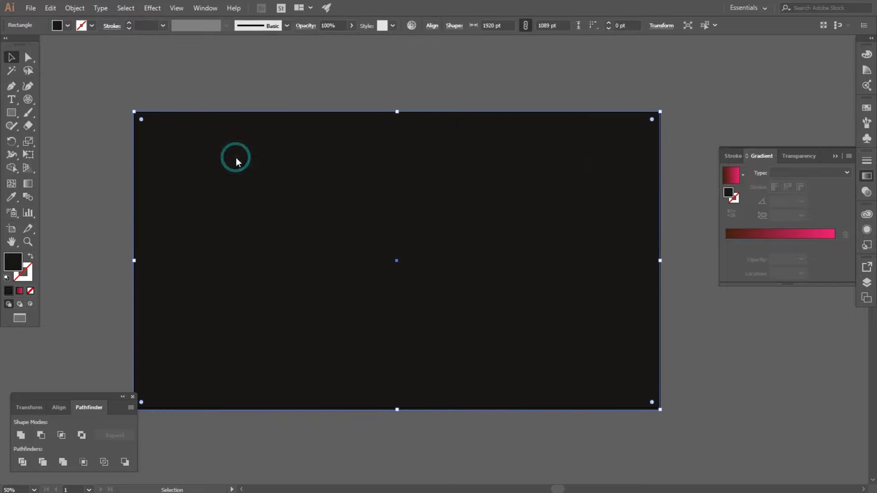
right_click(236, 159)
mouse_move(258, 332)
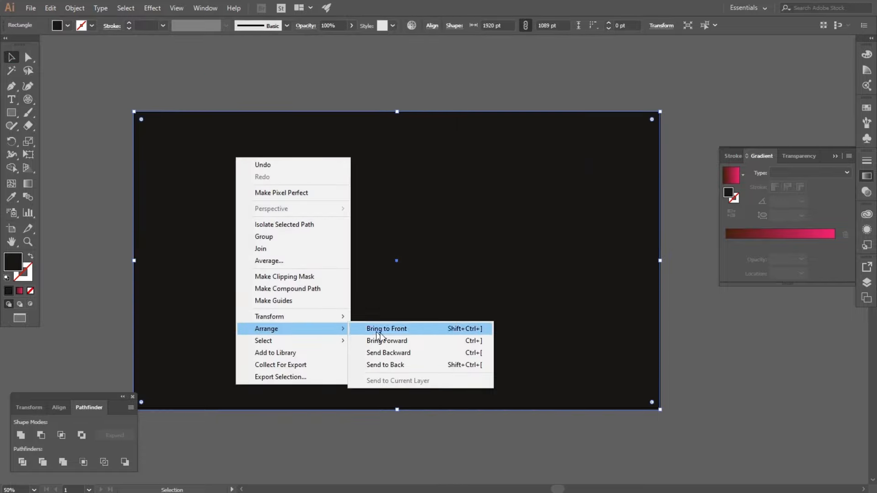
left_click(398, 364)
left_click(412, 74)
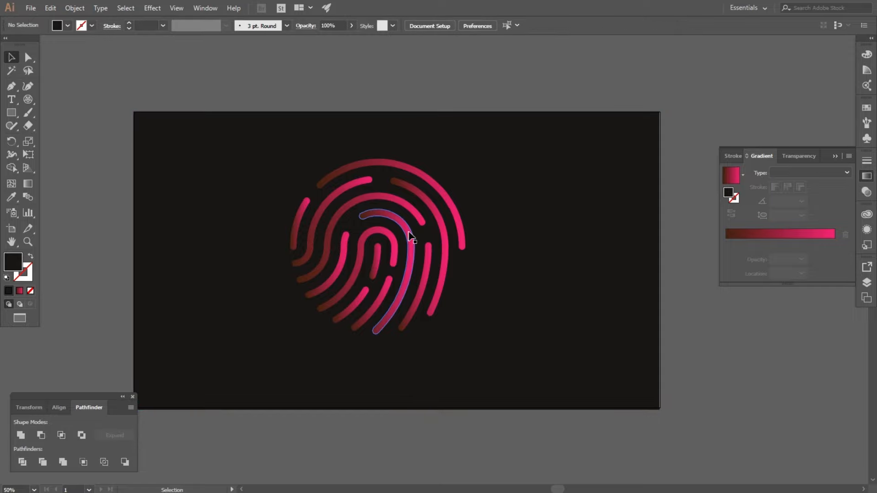
- Run one continuous gradient diagonally across the whole fingerprint at about -45°, from upper left to lower right
left_click(411, 231)
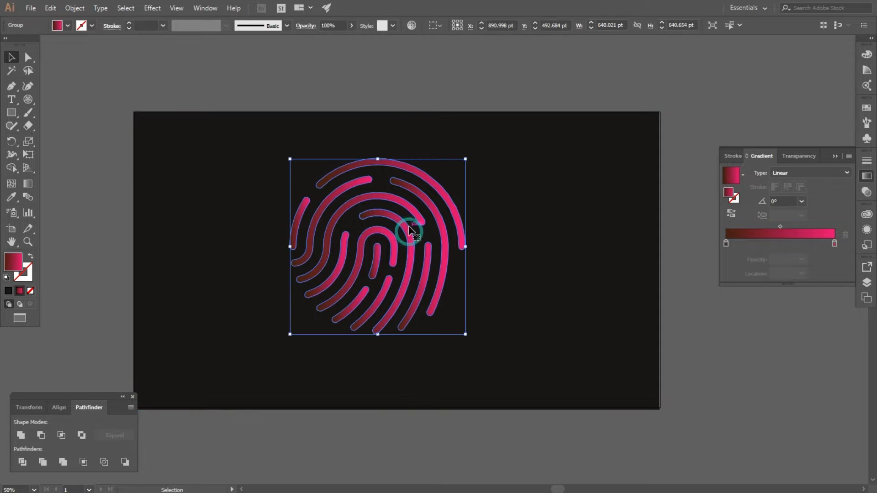
left_click(28, 184)
left_click_drag(303, 166, 488, 348)
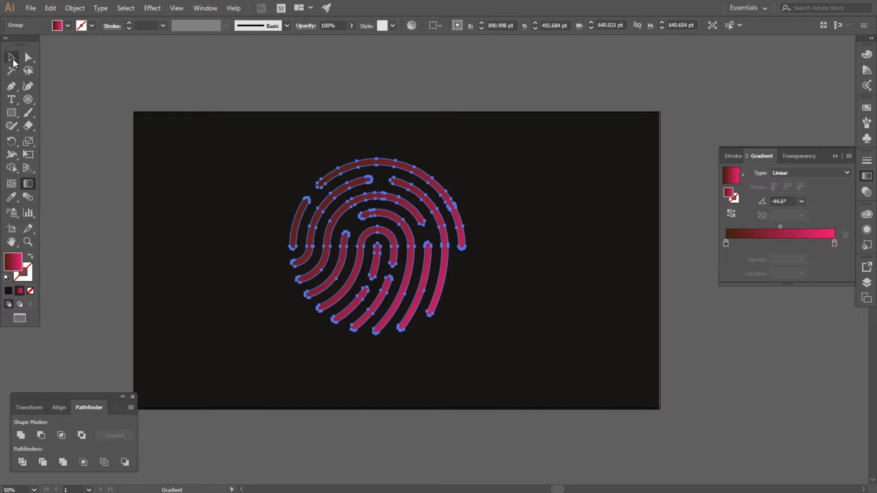
left_click(12, 58)
left_click(262, 63)
- Set the end colour of the fingerprint's gradient to the orange swatch
left_click(393, 236)
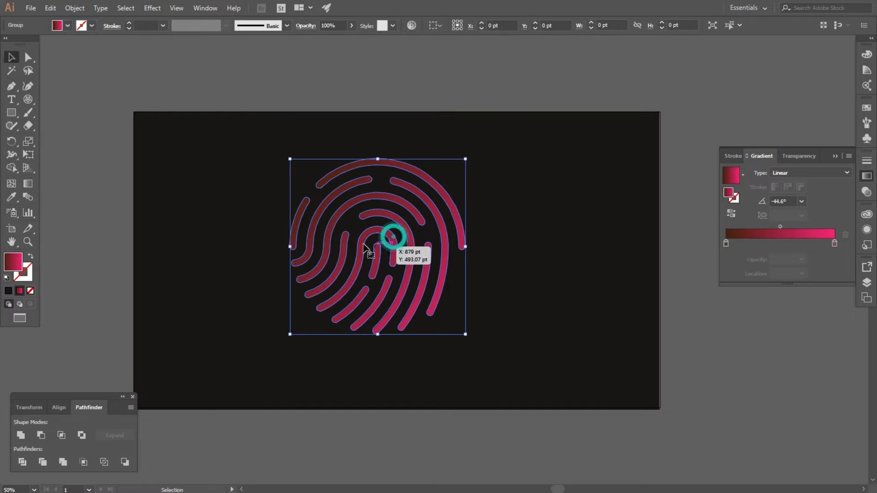
scroll(364, 246, "up", 1)
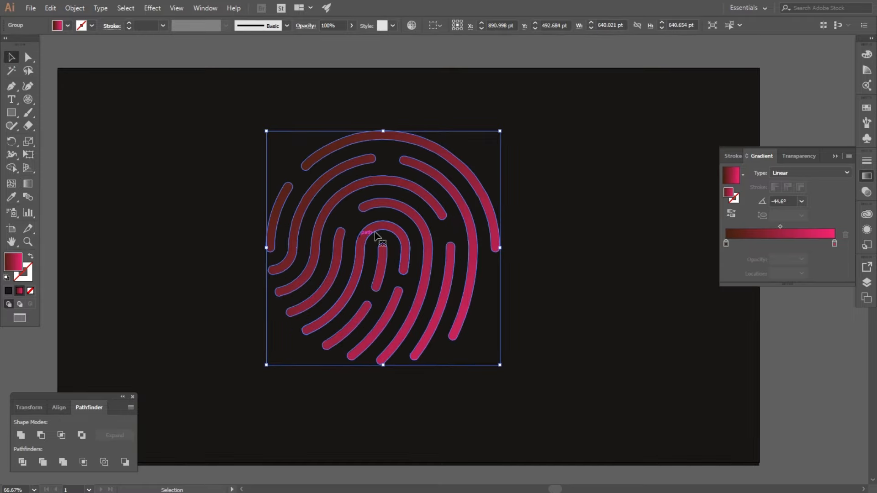
double_click(835, 244)
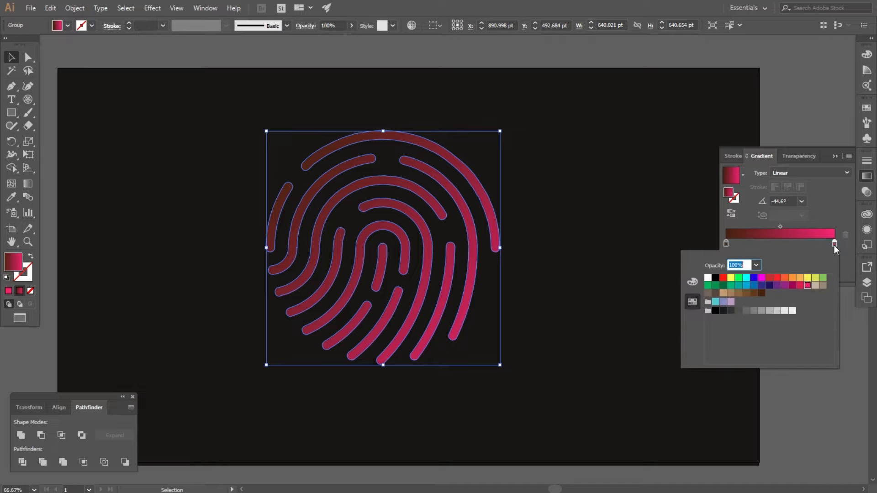
left_click(791, 279)
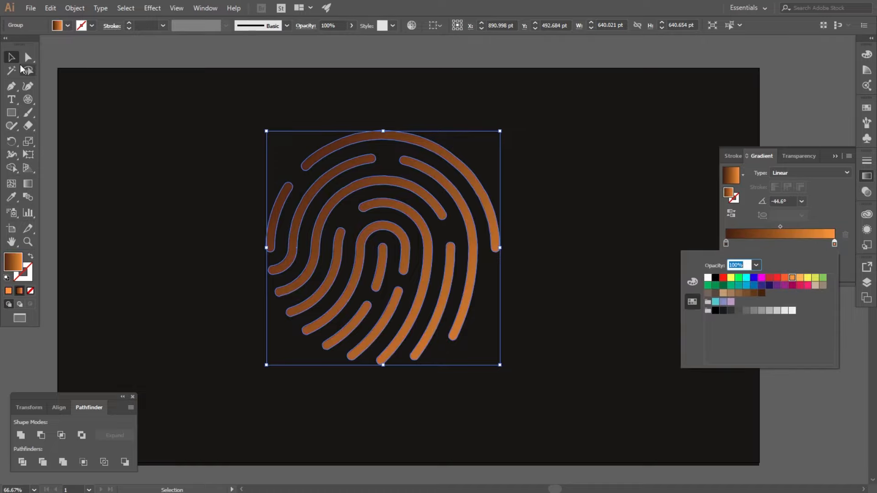
left_click(12, 57)
left_click(143, 50)
scroll(310, 183, "down", 2)
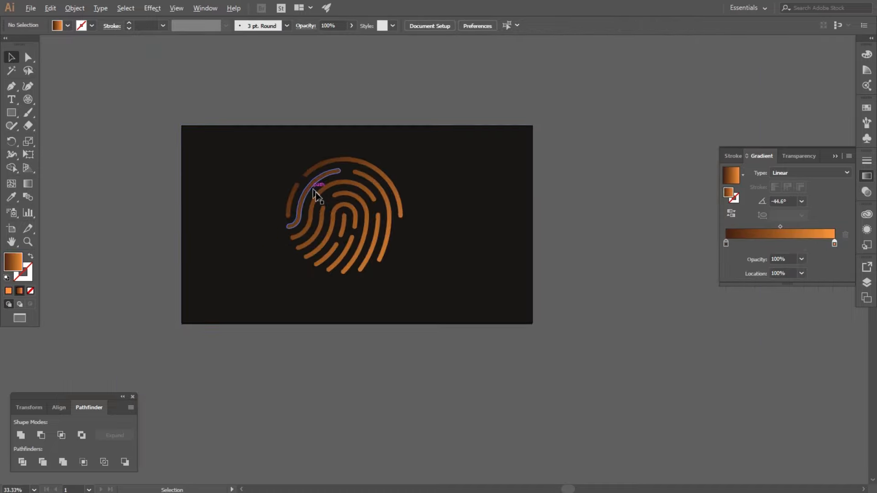
- Set the start colour of the fingerprint's gradient to the red swatch R=237 G=28 B=36 and deselect the artwork
left_click(336, 210)
scroll(632, 214, "up", 1)
scroll(566, 257, "down", 1)
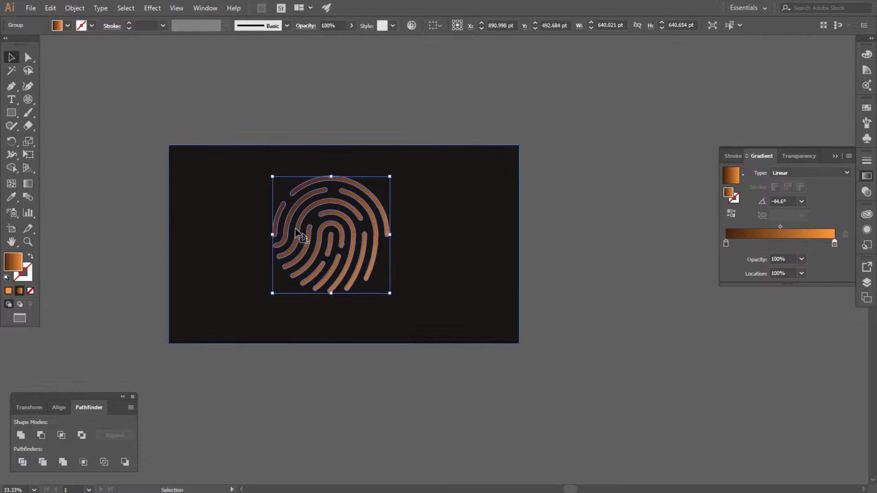
scroll(283, 217, "up", 1)
double_click(726, 243)
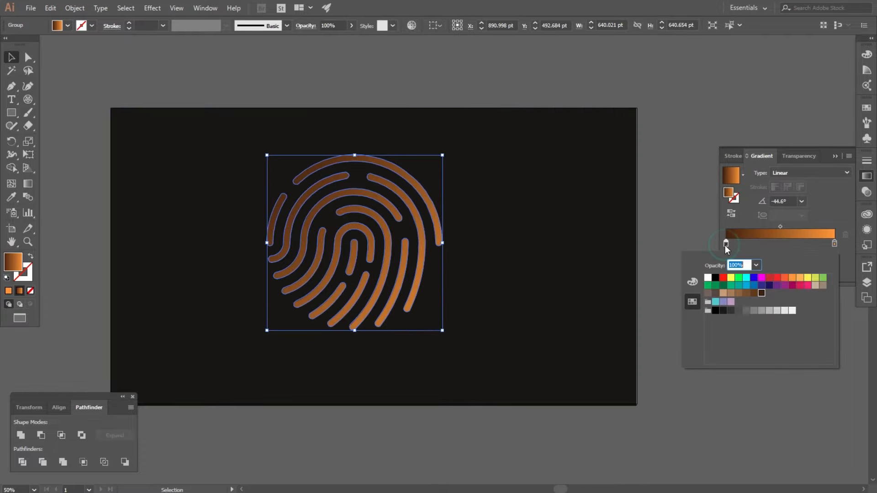
left_click(778, 278)
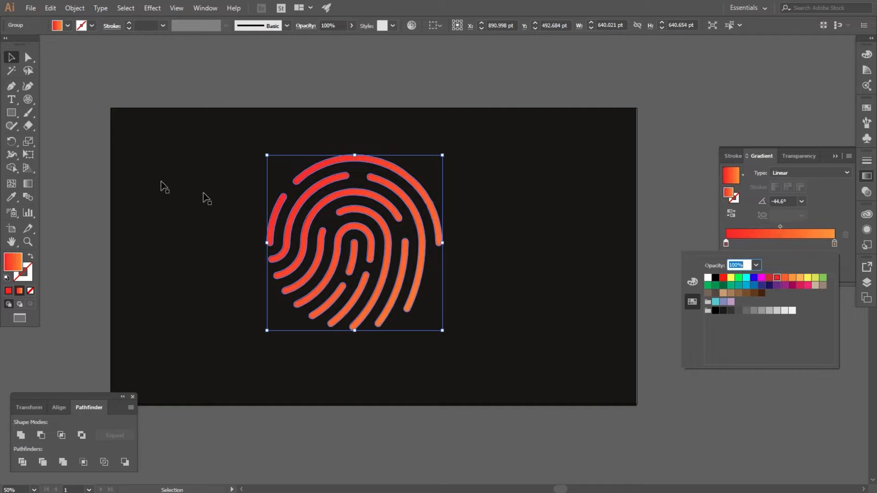
left_click(12, 59)
left_click(263, 75)
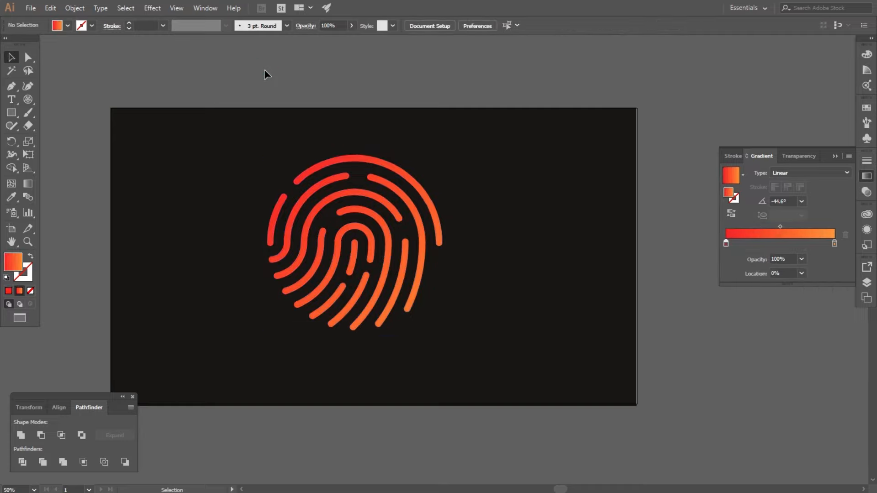
scroll(252, 164, "up", 1)
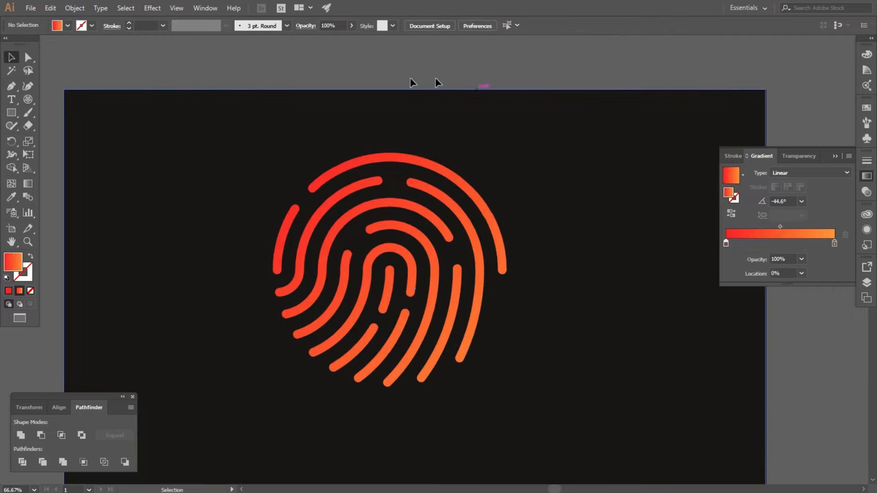
scroll(599, 348, "up", 1)
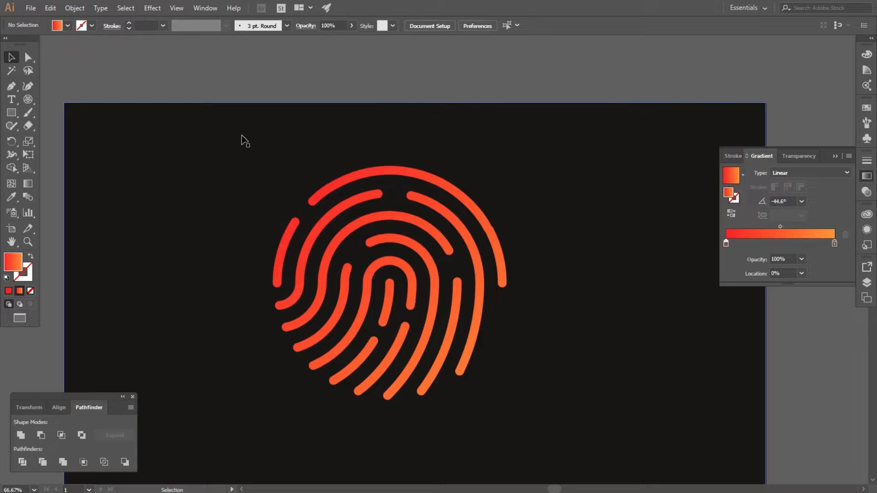